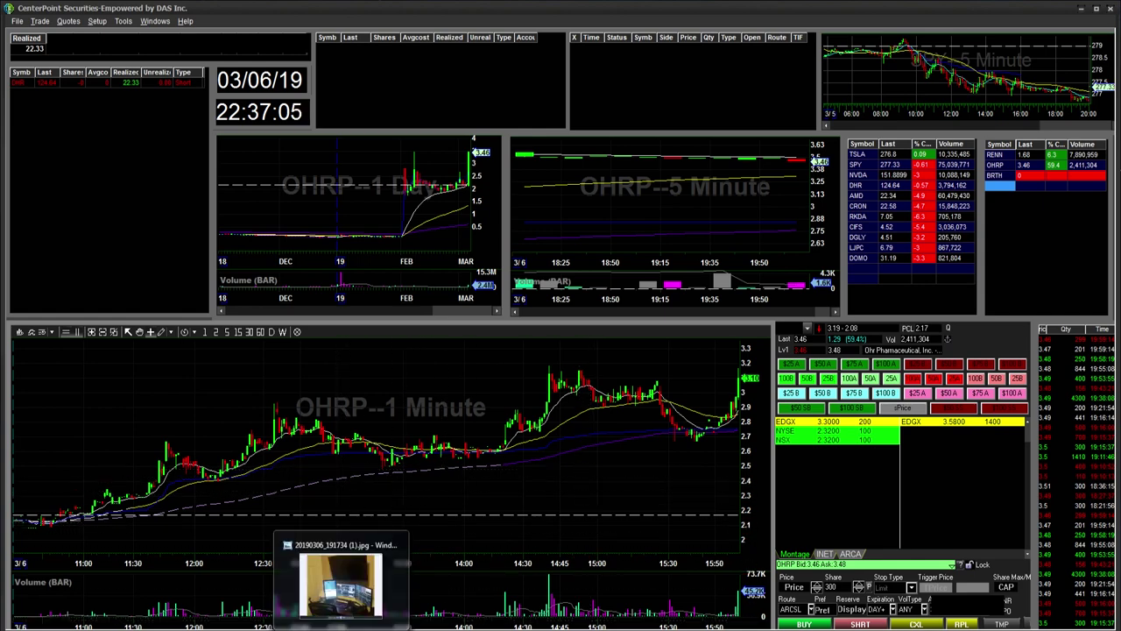
Step: Open the desk setup photo 20190306_191734 (1).jpg from the taskbar preview
click(362, 583)
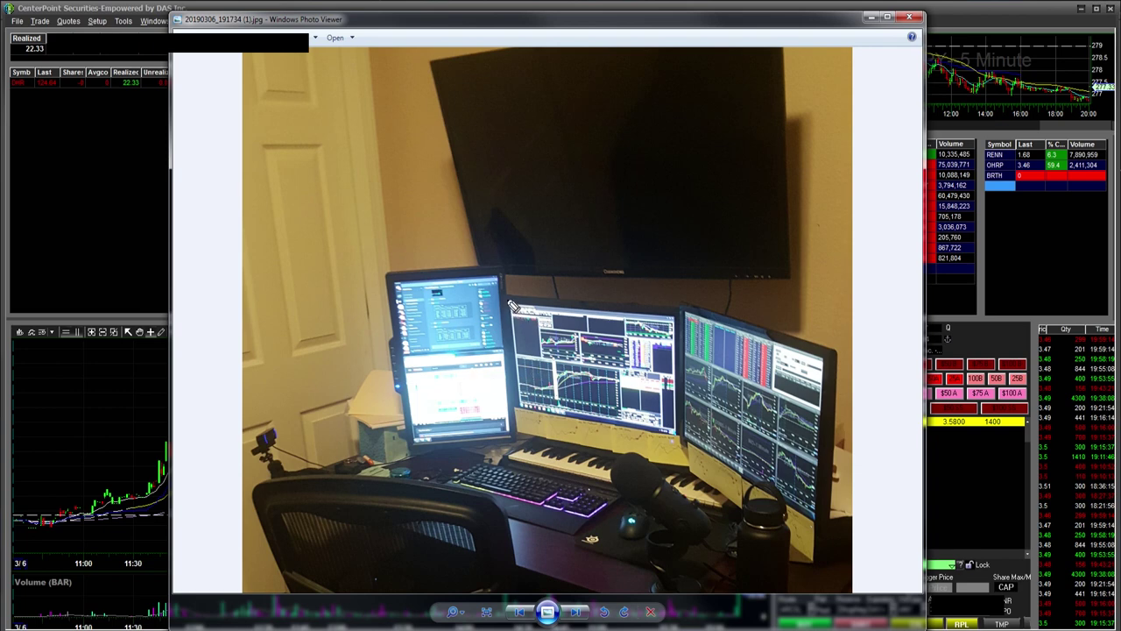
Step: Outline the middle, right, left and lower-left monitors in the desk photo
mouse_move(513, 304)
mouse_down()
mouse_move(508, 407)
mouse_move(681, 410)
mouse_move(685, 337)
mouse_move(519, 308)
mouse_up()
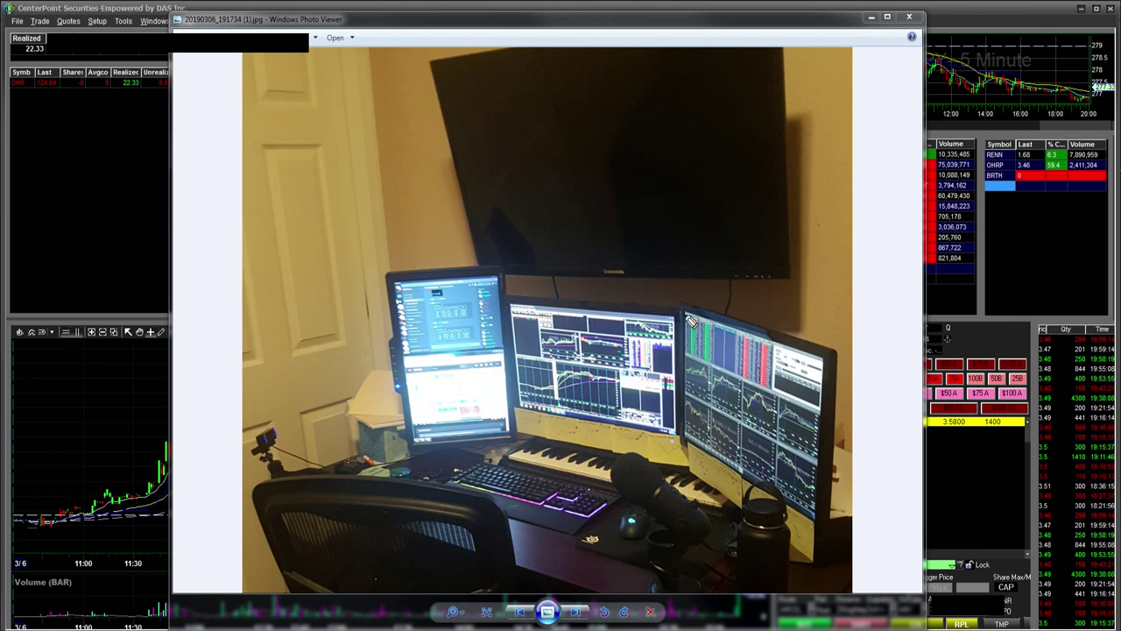
mouse_move(692, 316)
mouse_down()
mouse_move(693, 342)
mouse_move(692, 320)
mouse_move(840, 343)
mouse_move(831, 486)
mouse_move(792, 519)
mouse_move(672, 454)
mouse_move(706, 442)
mouse_up()
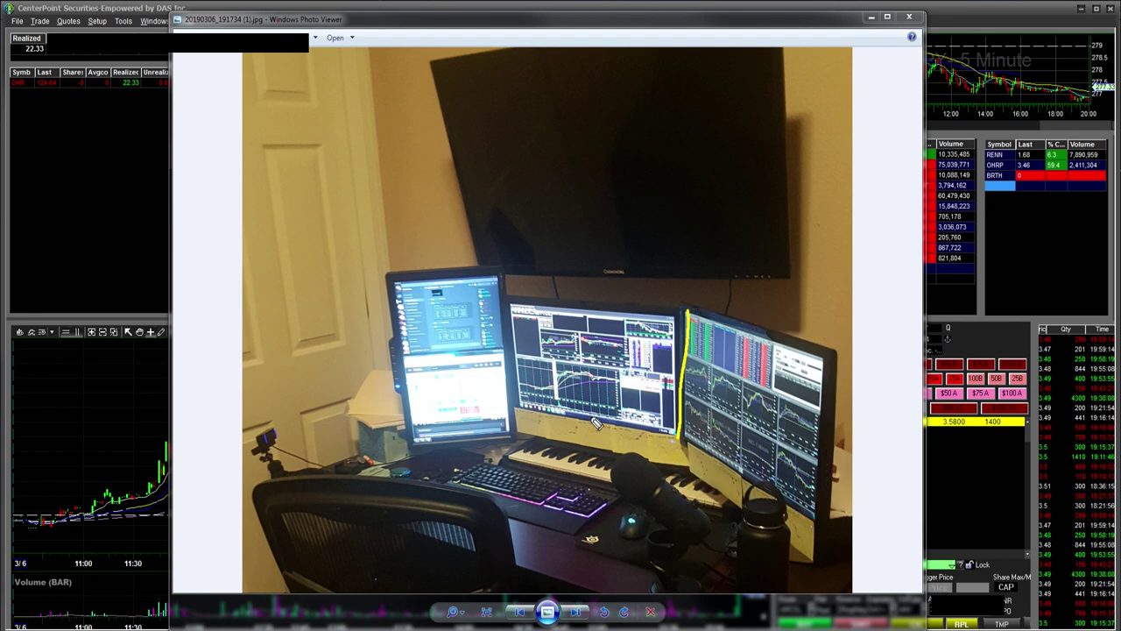
mouse_move(398, 280)
mouse_down()
mouse_move(422, 396)
mouse_move(491, 443)
mouse_move(496, 296)
mouse_move(386, 282)
mouse_up()
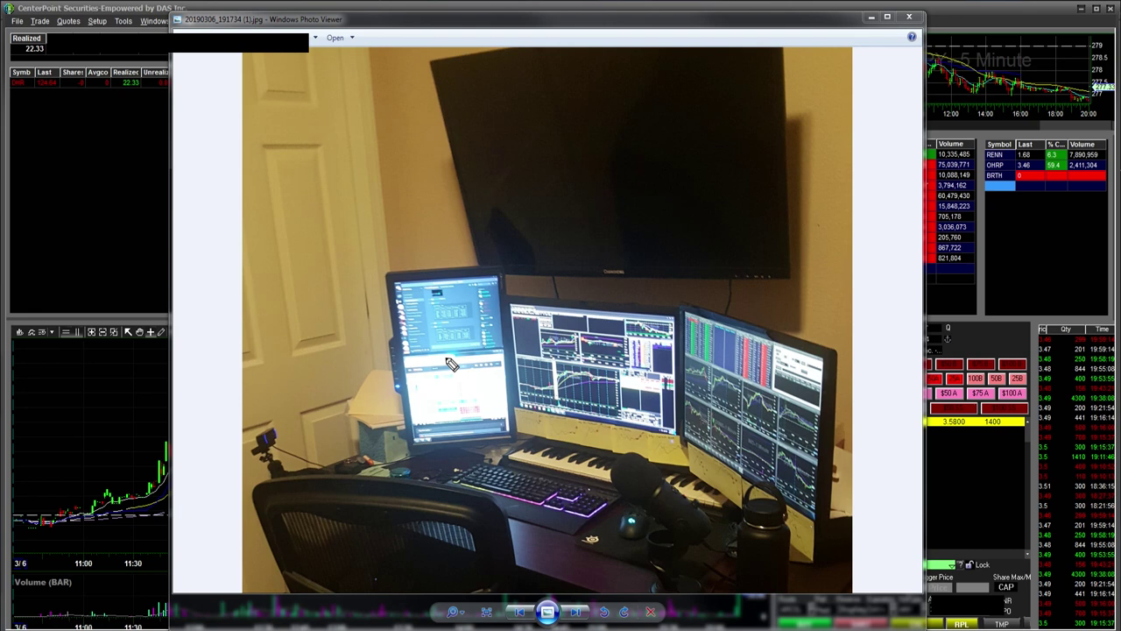
mouse_move(404, 362)
mouse_down()
mouse_move(517, 394)
mouse_move(438, 452)
mouse_move(403, 354)
mouse_up()
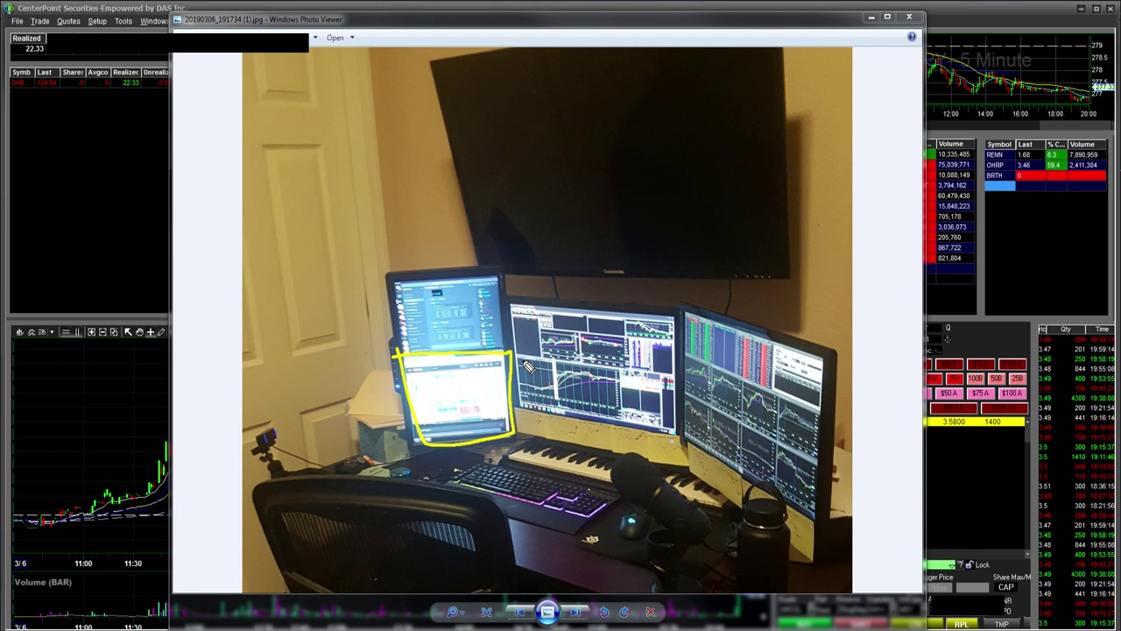
key(e)
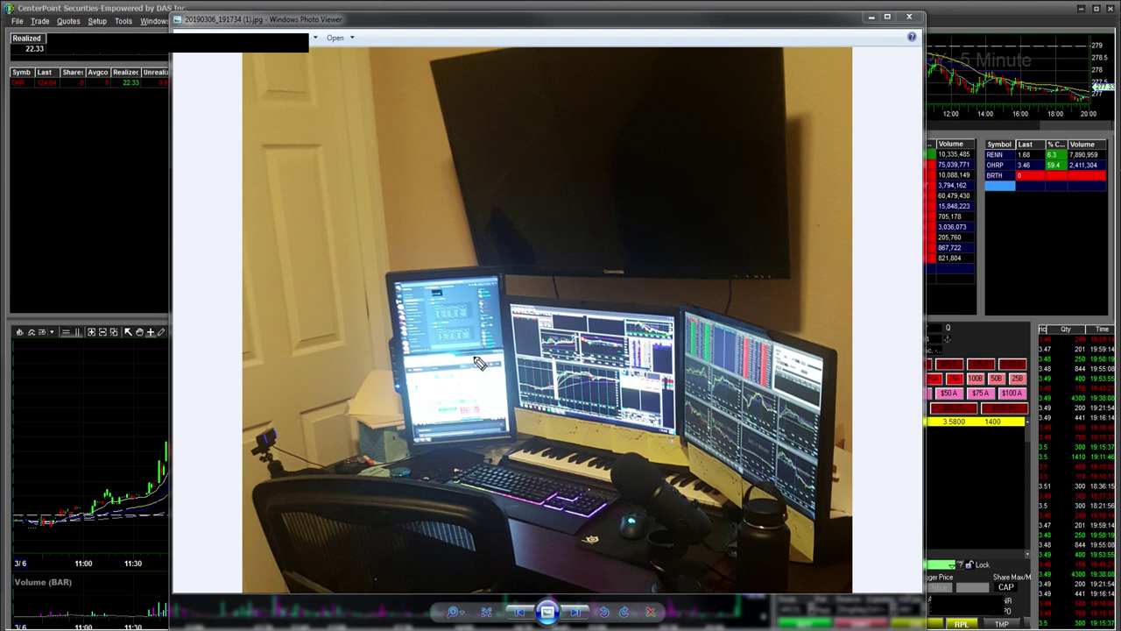
mouse_move(402, 361)
mouse_down()
mouse_move(413, 354)
mouse_move(529, 414)
mouse_move(417, 452)
mouse_move(401, 351)
mouse_up()
Step: Outline the shelves below the middle and right monitors, erase them, and close the photo
mouse_move(522, 413)
mouse_down()
mouse_move(517, 438)
mouse_move(518, 408)
mouse_move(690, 428)
mouse_move(638, 461)
mouse_move(534, 447)
mouse_up()
mouse_move(701, 452)
mouse_down()
mouse_move(823, 511)
mouse_move(802, 556)
mouse_move(692, 485)
mouse_up()
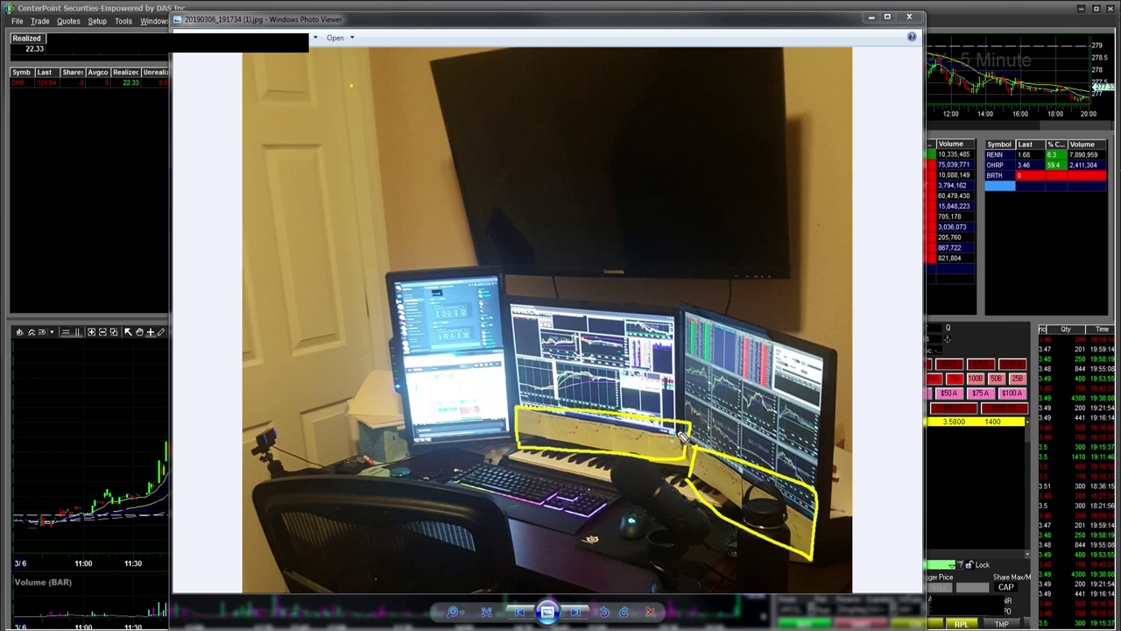
key(ctrl+z)
key(ctrl+z)
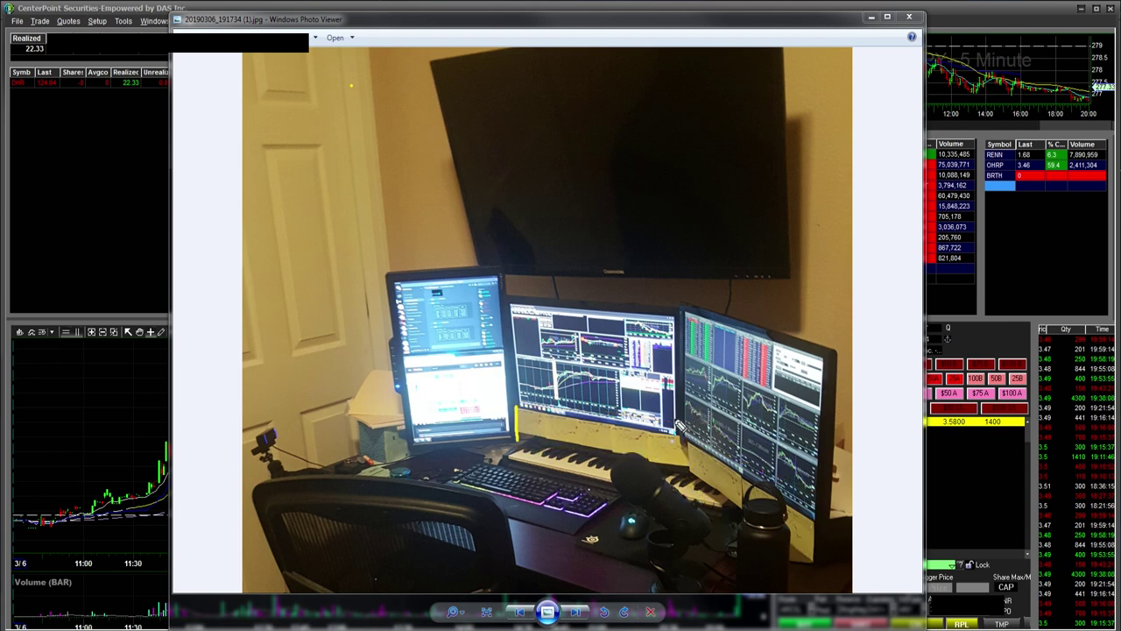
key(ctrl+z)
key(Escape)
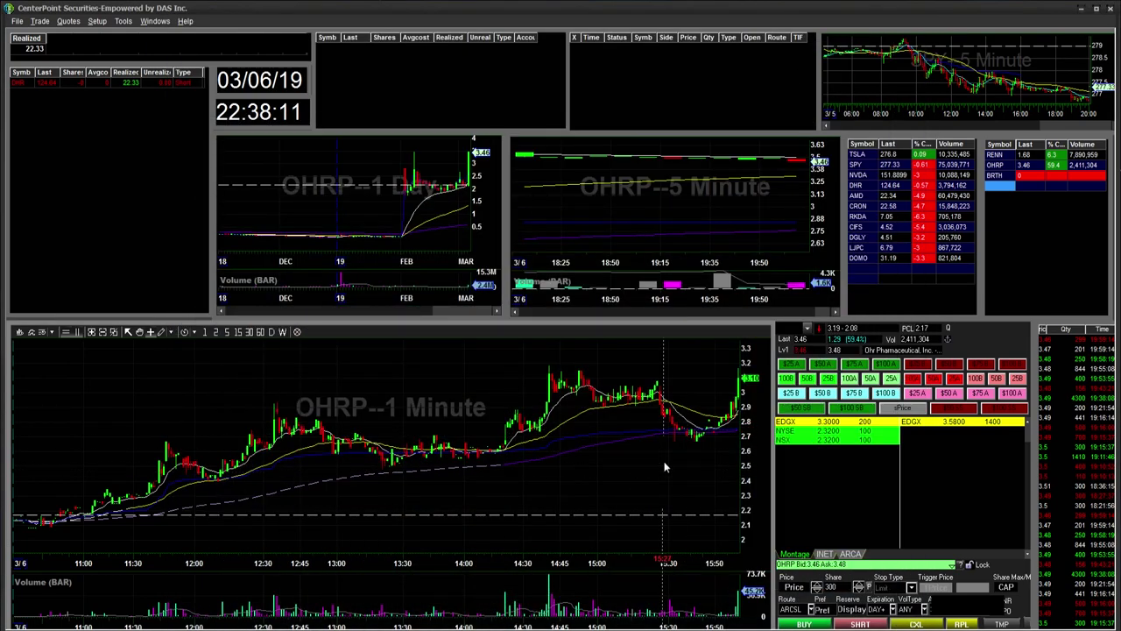
mouse_move(11, 323)
mouse_down()
mouse_move(757, 326)
mouse_move(773, 340)
mouse_move(776, 578)
mouse_move(649, 627)
mouse_move(149, 626)
mouse_move(3, 464)
mouse_move(10, 323)
mouse_up()
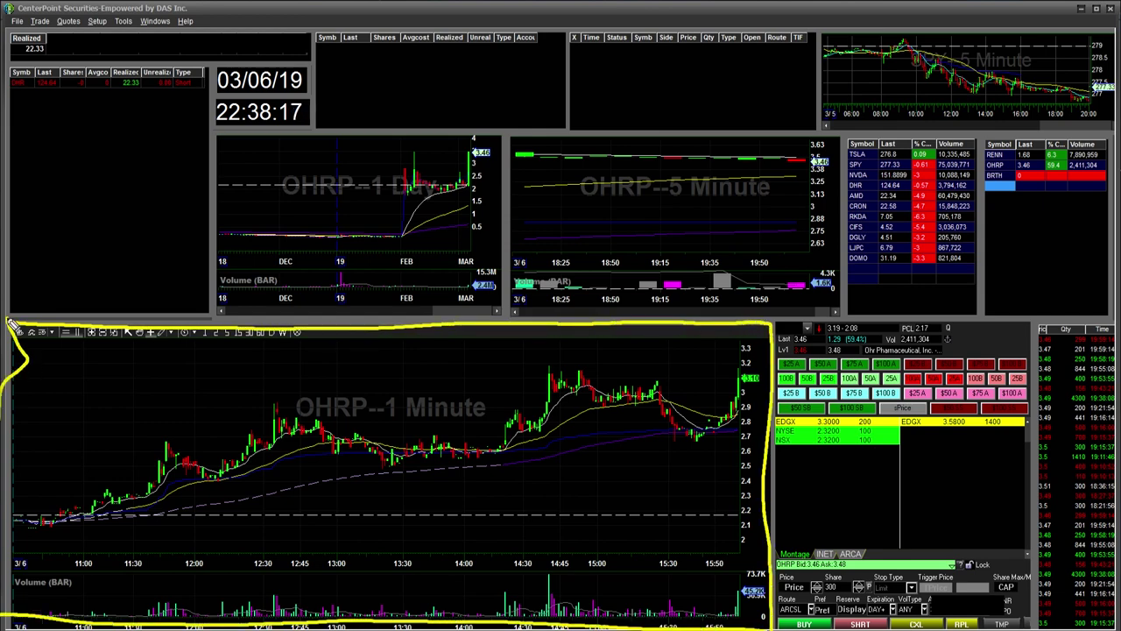
key(e)
mouse_move(236, 270)
mouse_down()
mouse_move(219, 140)
mouse_move(496, 258)
mouse_move(250, 307)
mouse_move(226, 289)
mouse_up()
key(ctrl+z)
key(ctrl+z)
mouse_move(508, 145)
mouse_down()
mouse_move(526, 317)
mouse_move(827, 286)
mouse_move(810, 131)
mouse_move(520, 151)
mouse_up()
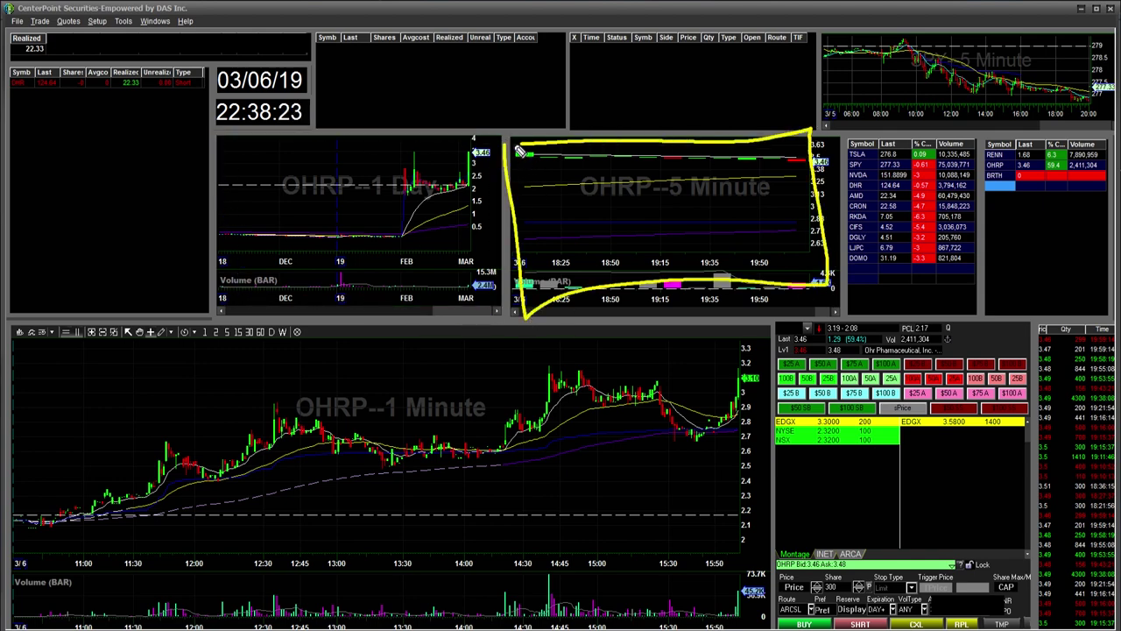
key(Escape)
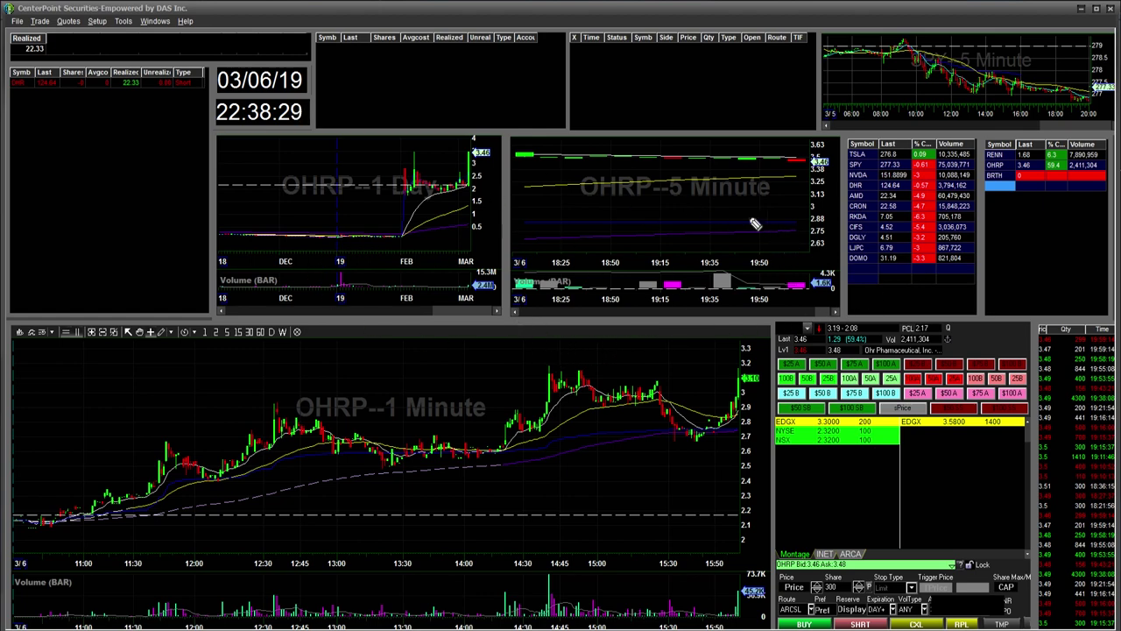
drag(411, 151, 490, 150)
key(Delete)
Step: Outline the montage panel and its order buttons, including the $25A button
mouse_move(779, 326)
mouse_down()
mouse_move(1072, 327)
mouse_move(1035, 424)
mouse_move(1034, 627)
mouse_move(824, 629)
mouse_move(779, 317)
mouse_up()
key(Escape)
mouse_move(782, 366)
mouse_down()
mouse_move(918, 349)
mouse_move(1047, 443)
mouse_move(752, 430)
mouse_move(829, 366)
mouse_up()
key(Escape)
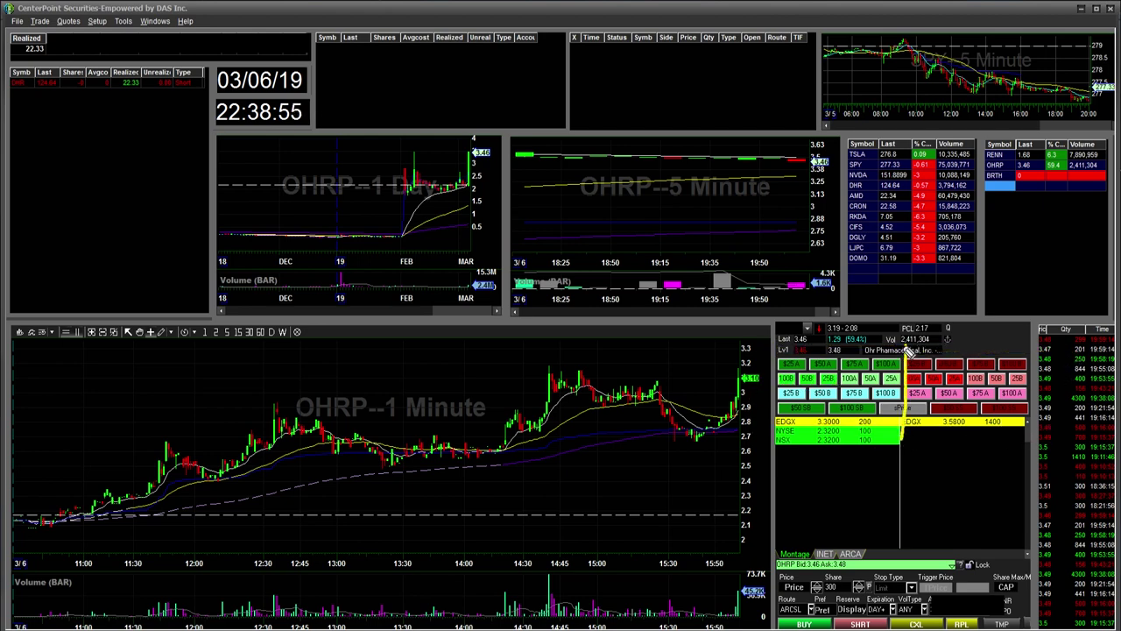
mouse_move(911, 350)
mouse_down()
mouse_move(775, 351)
mouse_move(1020, 344)
mouse_up()
mouse_move(785, 382)
mouse_down()
mouse_move(898, 377)
mouse_move(926, 387)
mouse_up()
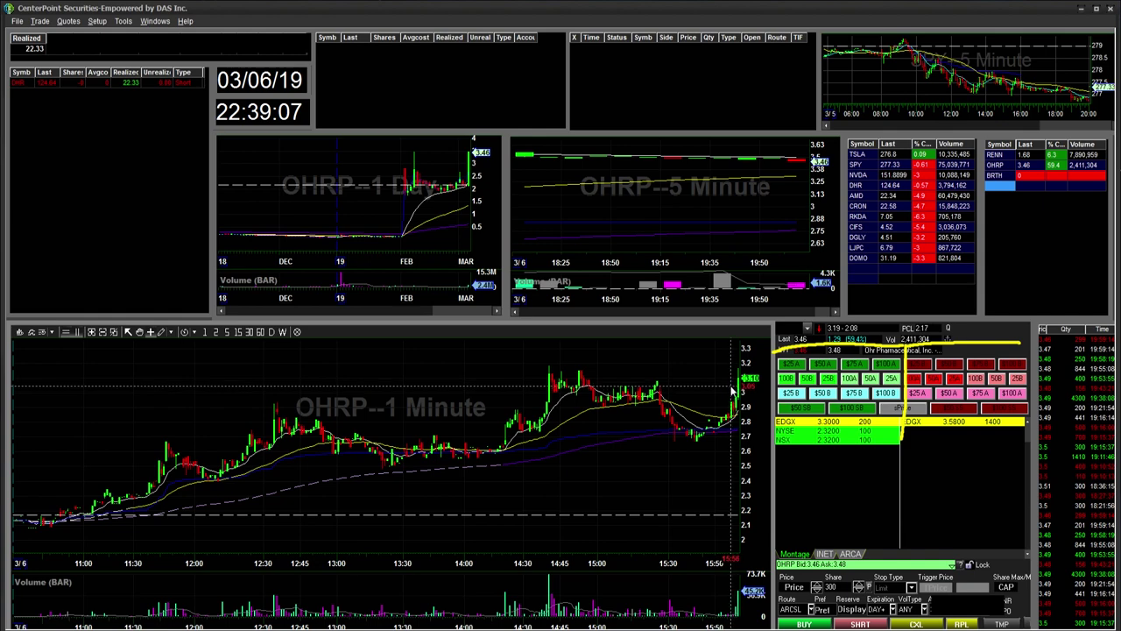
Step: Set the order price to 2.54 from the 1-minute chart, then circle the price and 300 shares
click(710, 445)
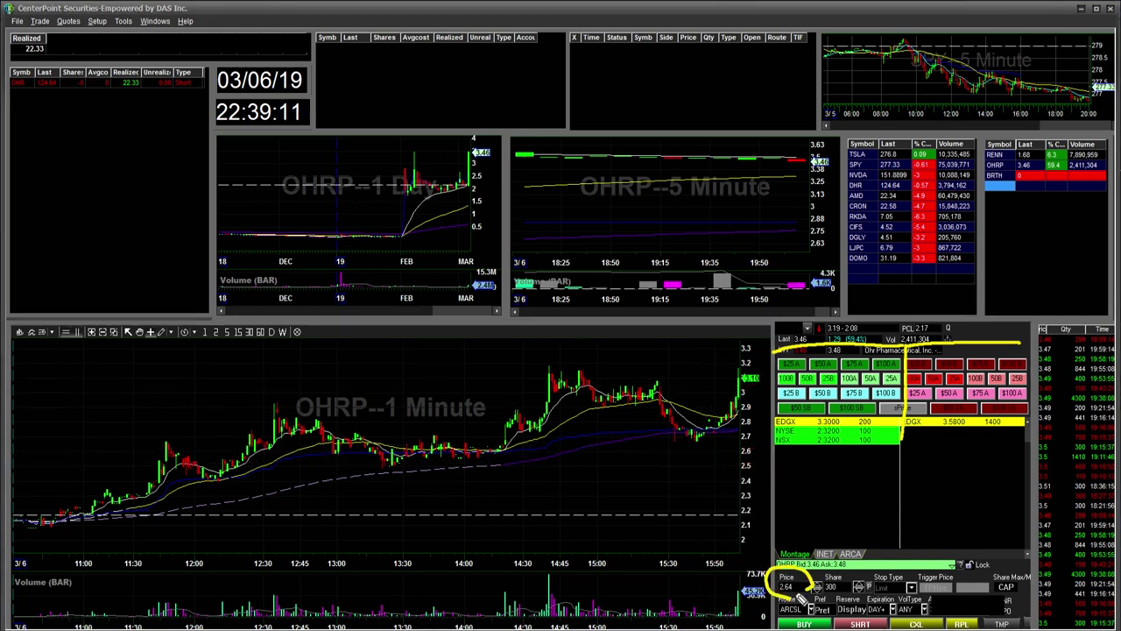
click(708, 459)
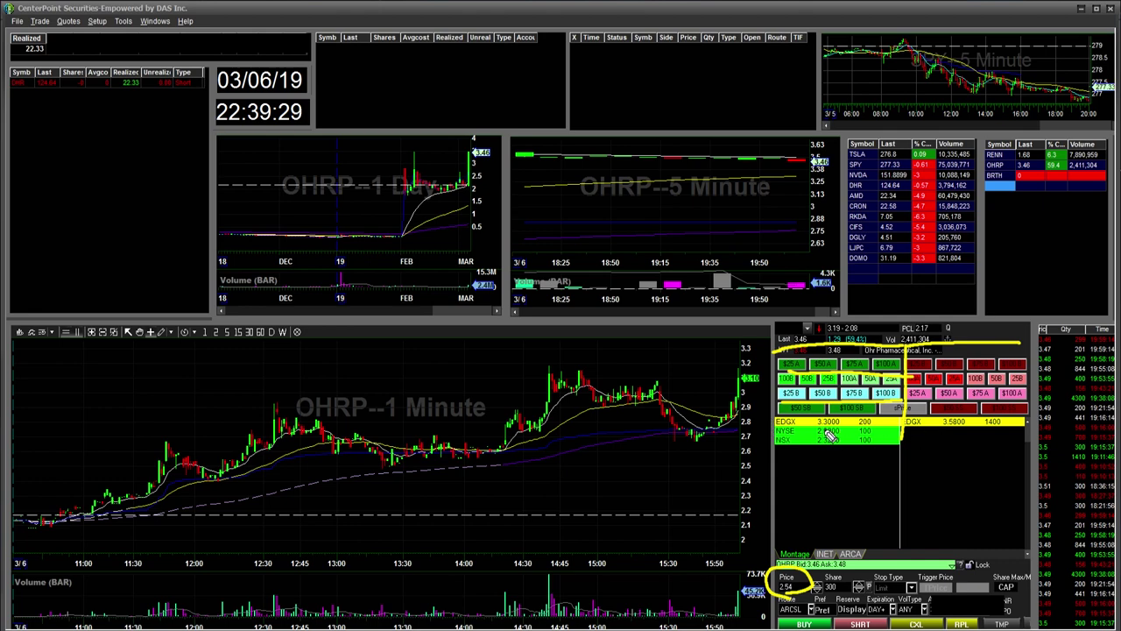
mouse_move(765, 578)
mouse_down()
mouse_move(780, 604)
mouse_move(811, 596)
mouse_move(784, 574)
mouse_move(799, 597)
mouse_up()
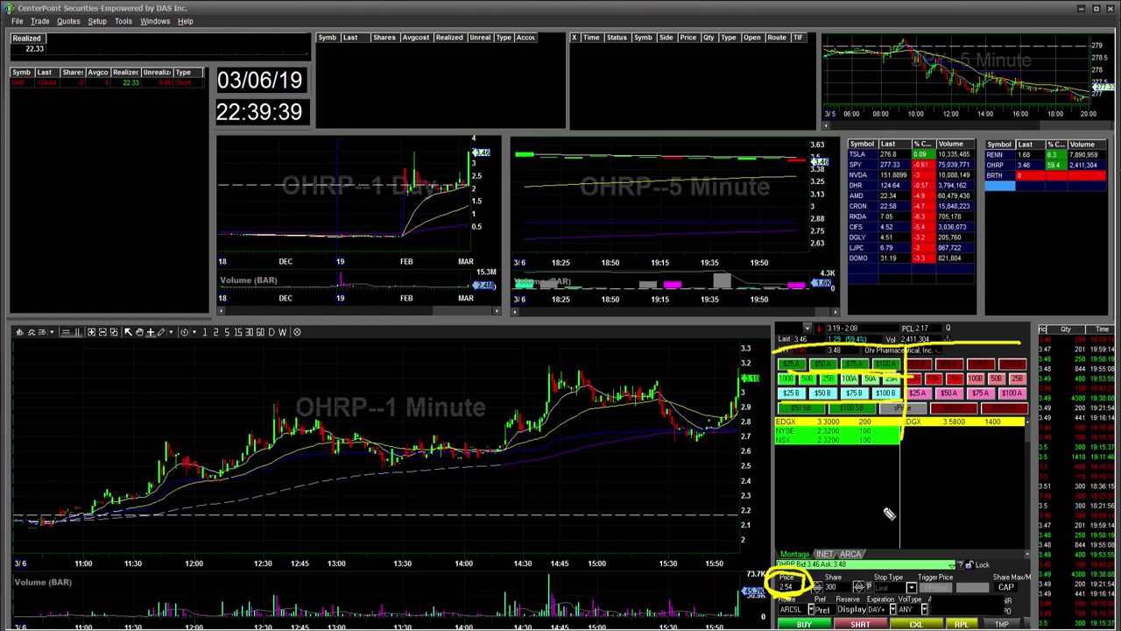
mouse_move(858, 606)
mouse_down()
mouse_move(810, 582)
mouse_move(866, 566)
mouse_up()
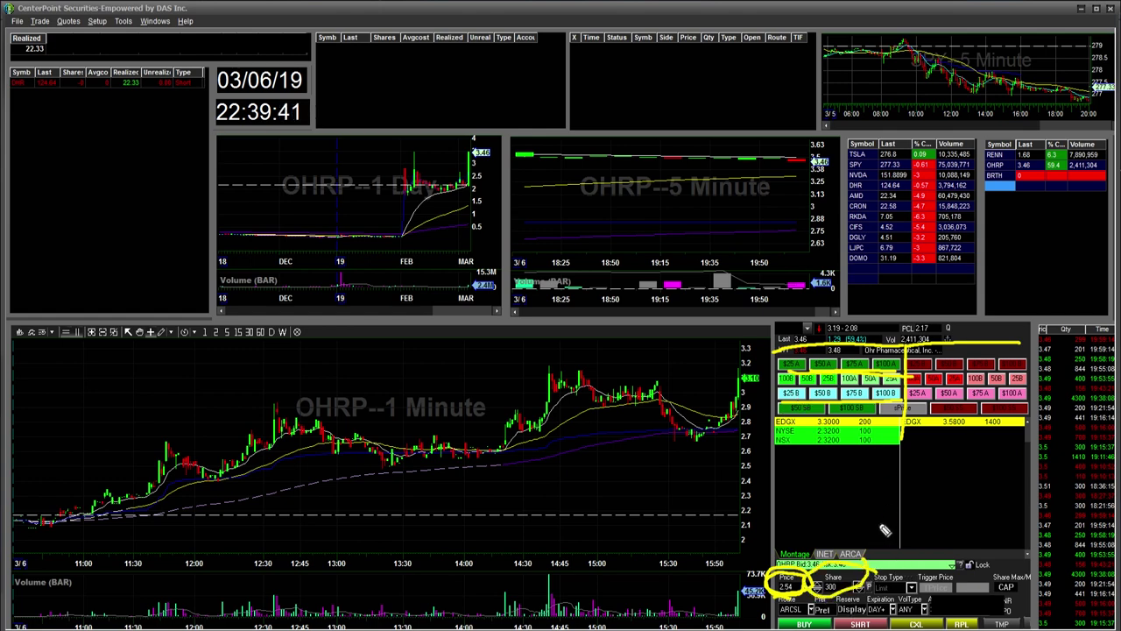
key(ctrl+z)
key(ctrl+z)
key(ctrl+z)
key(ctrl+z)
key(ctrl+z)
key(ctrl+z)
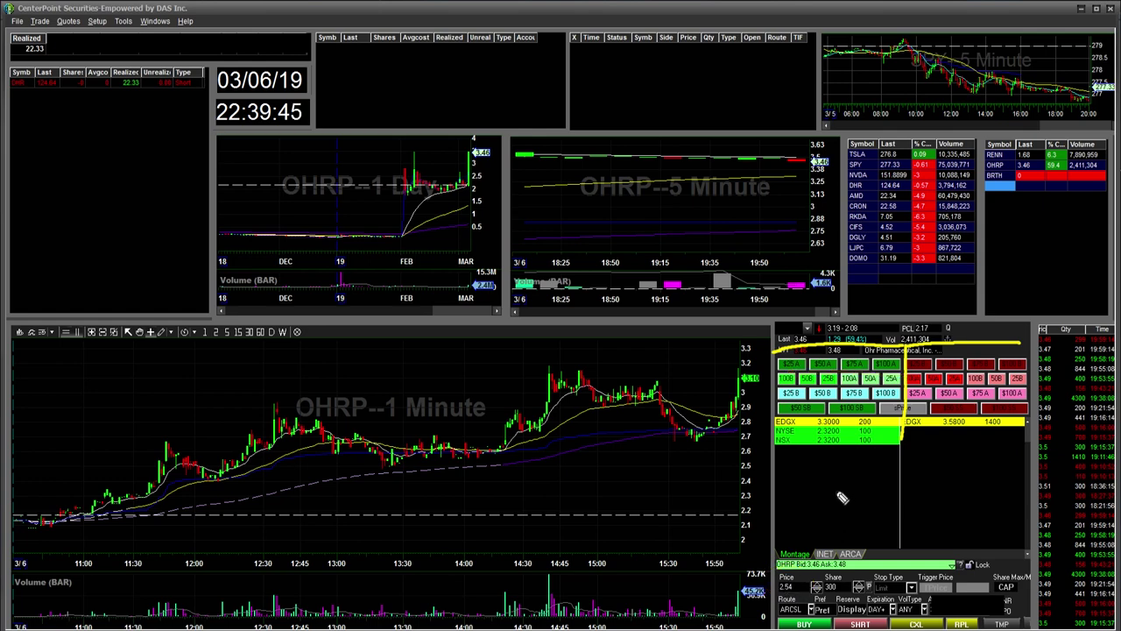
key(ctrl+z)
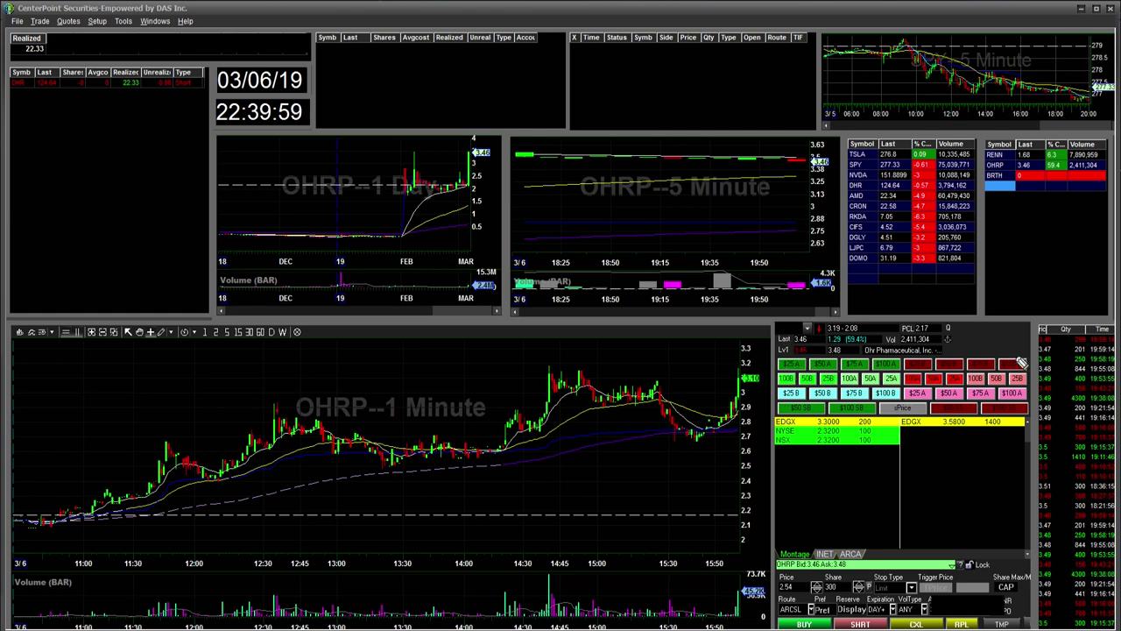
Step: Outline the time & sales window beside the montage, then erase the outline
drag(1037, 326, 1027, 624)
mouse_move(1037, 326)
mouse_down()
mouse_move(1112, 326)
mouse_move(1116, 552)
mouse_move(1111, 624)
mouse_move(1036, 610)
mouse_up()
key(Escape)
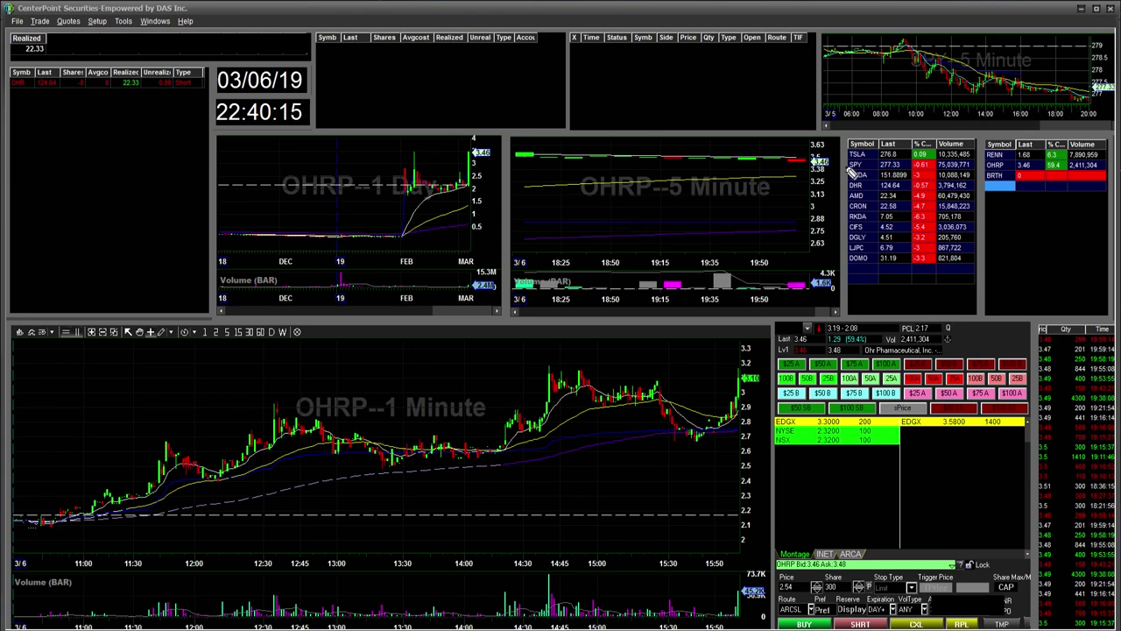
Step: Outline the two watchlists and circle the top-right SPY 5-minute chart
mouse_move(854, 141)
mouse_down()
mouse_move(839, 317)
mouse_move(854, 140)
mouse_move(1095, 138)
mouse_move(1117, 179)
mouse_move(1111, 319)
mouse_move(850, 325)
mouse_up()
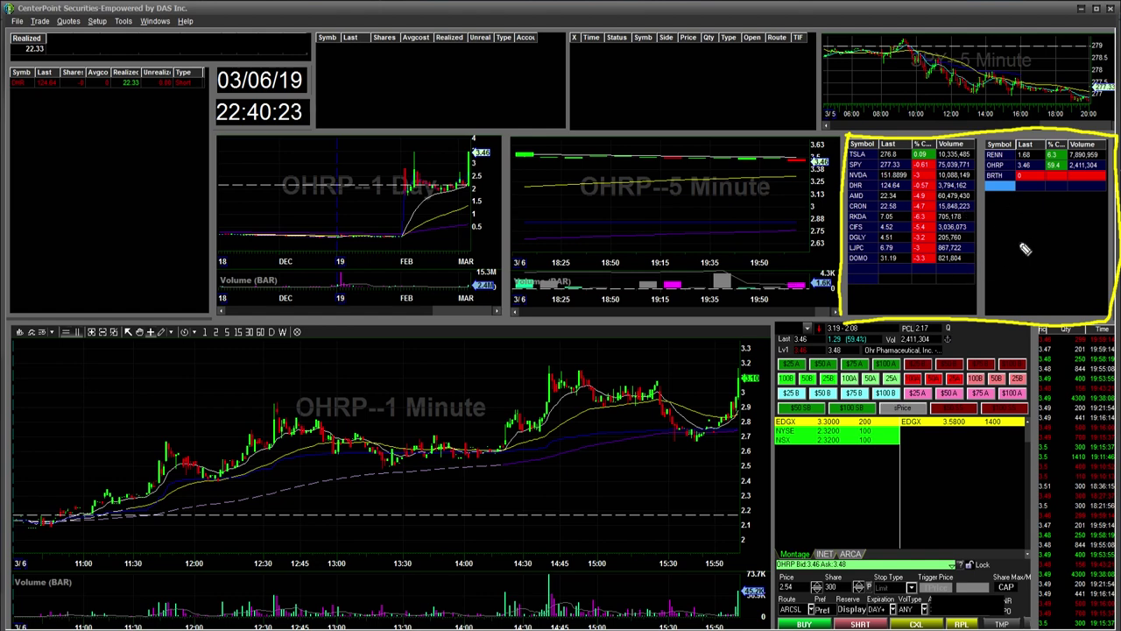
drag(983, 138, 1007, 322)
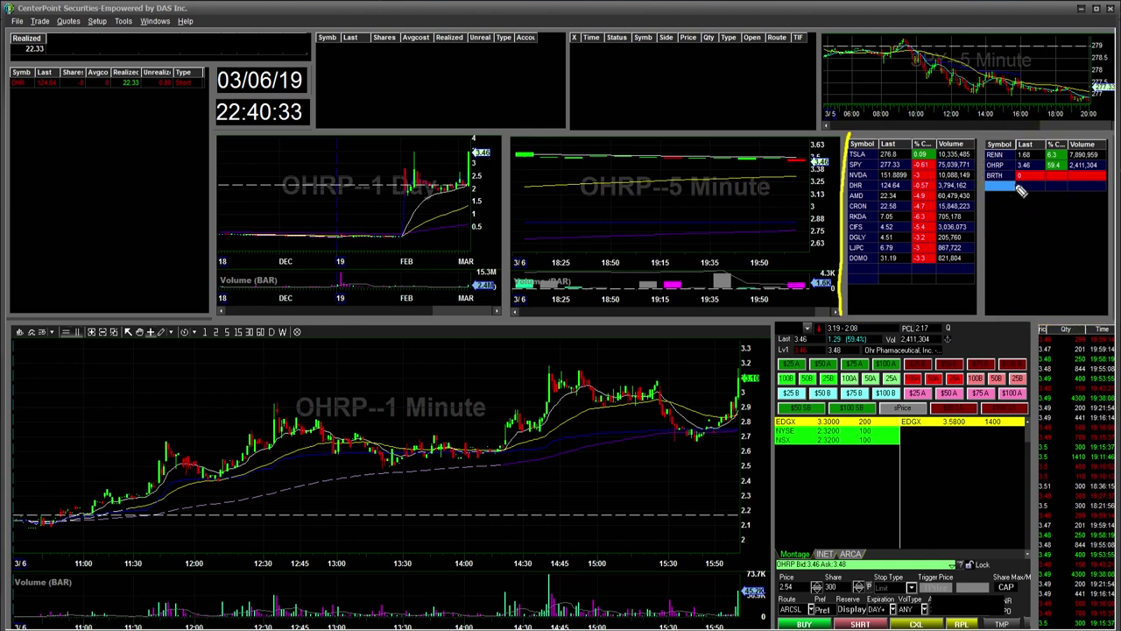
mouse_move(825, 35)
mouse_down()
mouse_move(823, 76)
mouse_move(979, 133)
mouse_move(1110, 129)
mouse_move(1112, 37)
mouse_move(830, 42)
mouse_up()
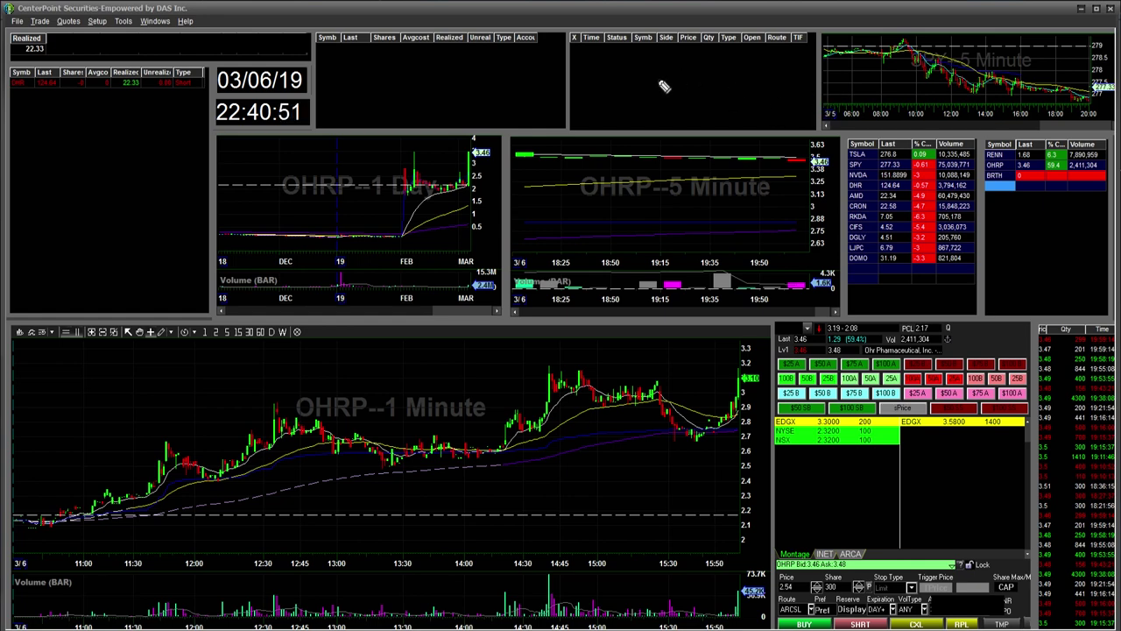
mouse_move(570, 33)
mouse_down()
mouse_move(570, 136)
mouse_move(570, 35)
mouse_move(792, 29)
mouse_move(820, 133)
mouse_move(567, 132)
mouse_up()
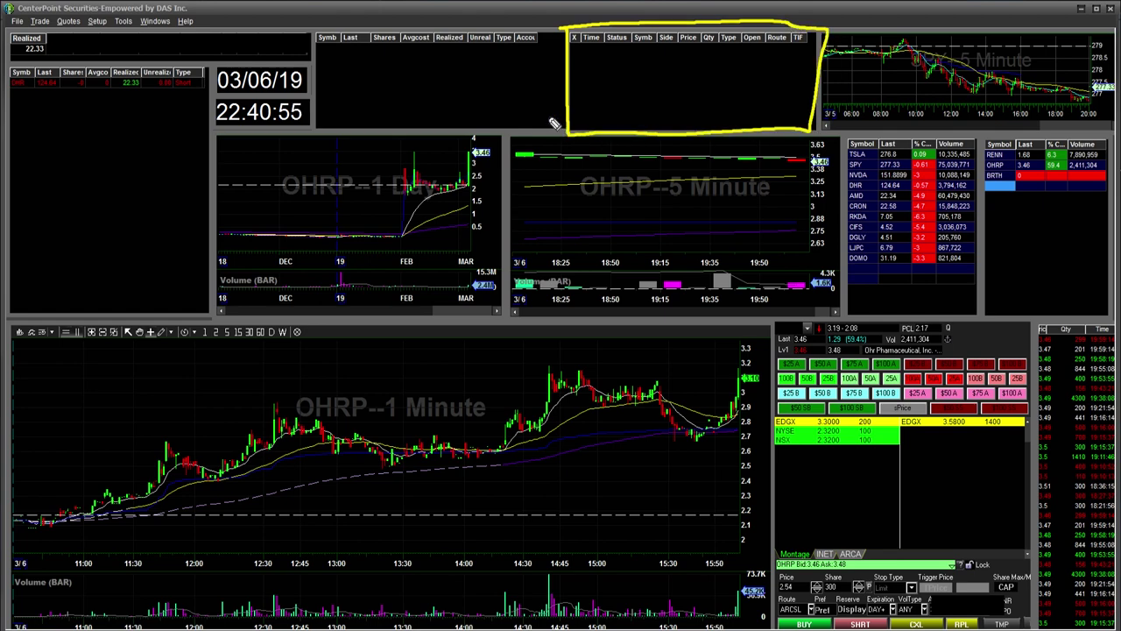
key(ctrl+z)
mouse_move(317, 33)
mouse_down()
mouse_move(319, 93)
mouse_move(541, 128)
mouse_move(569, 37)
mouse_move(315, 35)
mouse_up()
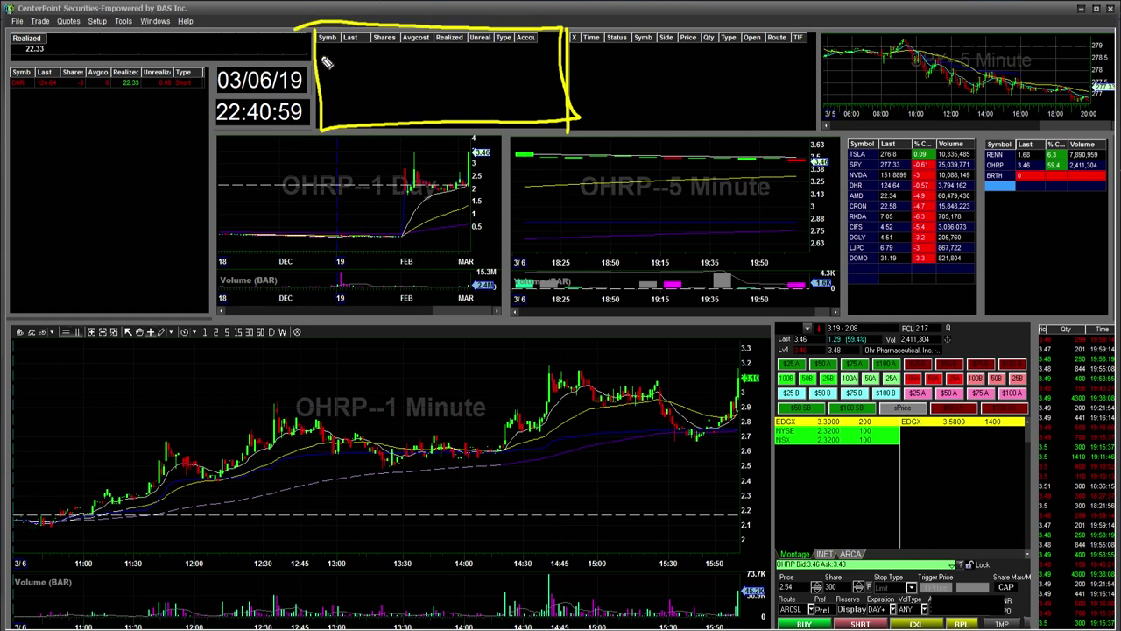
key(ctrl+z)
mouse_move(207, 68)
mouse_down()
mouse_move(84, 69)
mouse_move(21, 172)
mouse_move(88, 305)
mouse_move(200, 200)
mouse_move(201, 72)
mouse_up()
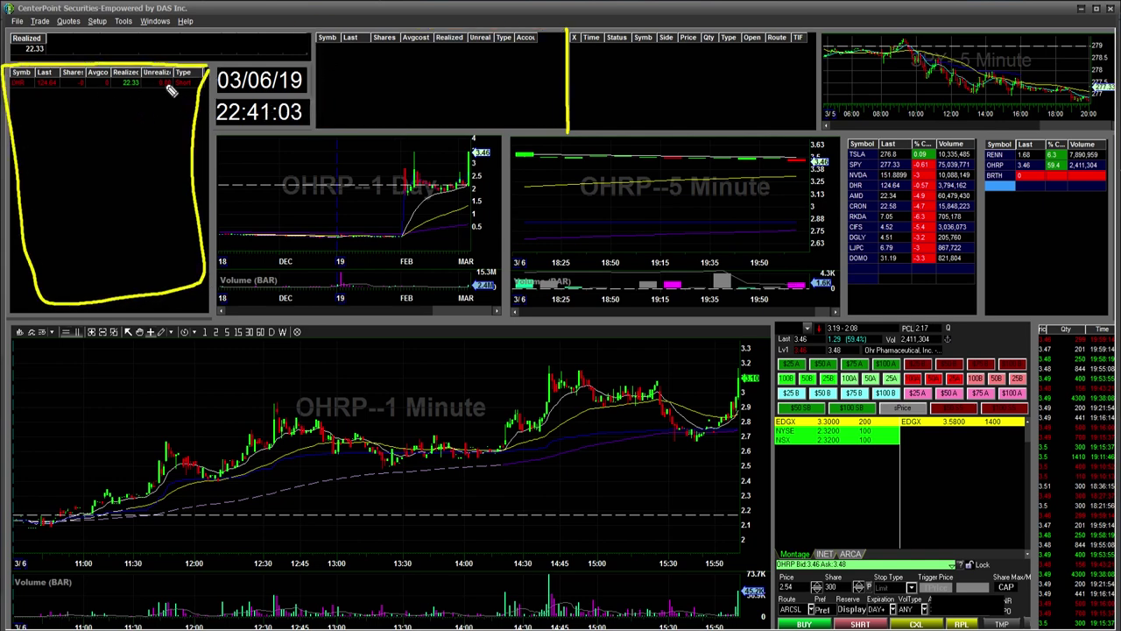
key(ctrl+z)
mouse_move(11, 26)
mouse_down()
mouse_move(302, 28)
mouse_move(193, 77)
mouse_up()
key(ctrl+z)
key(ctrl+z)
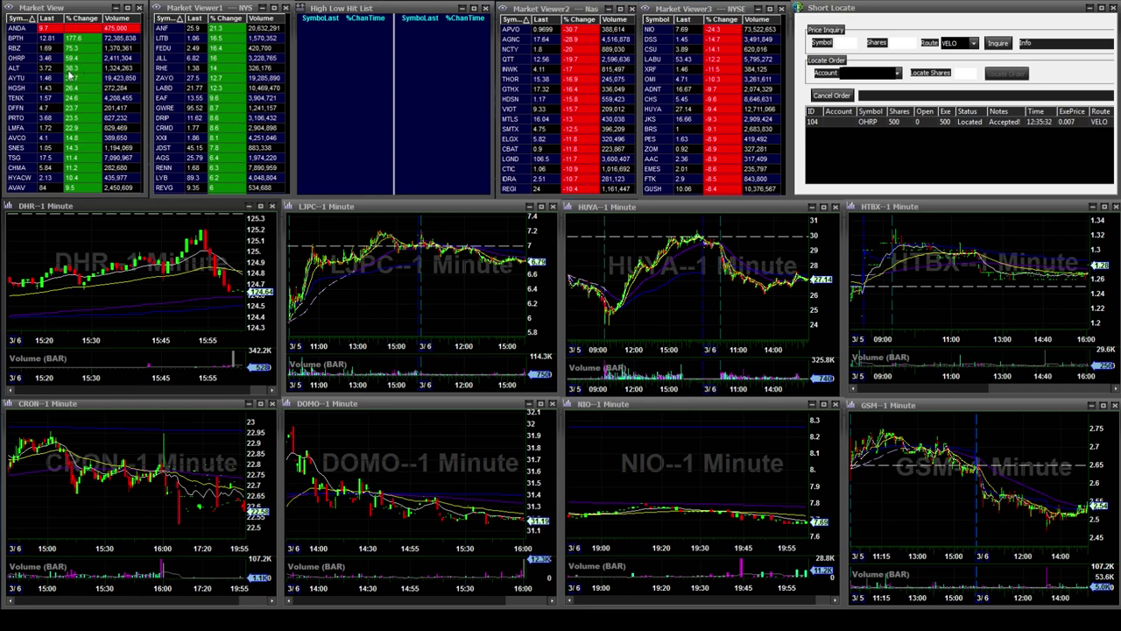
Step: Check the Market View TopLists options, then outline Market View and Market Viewer1 in yellow
right_click(67, 68)
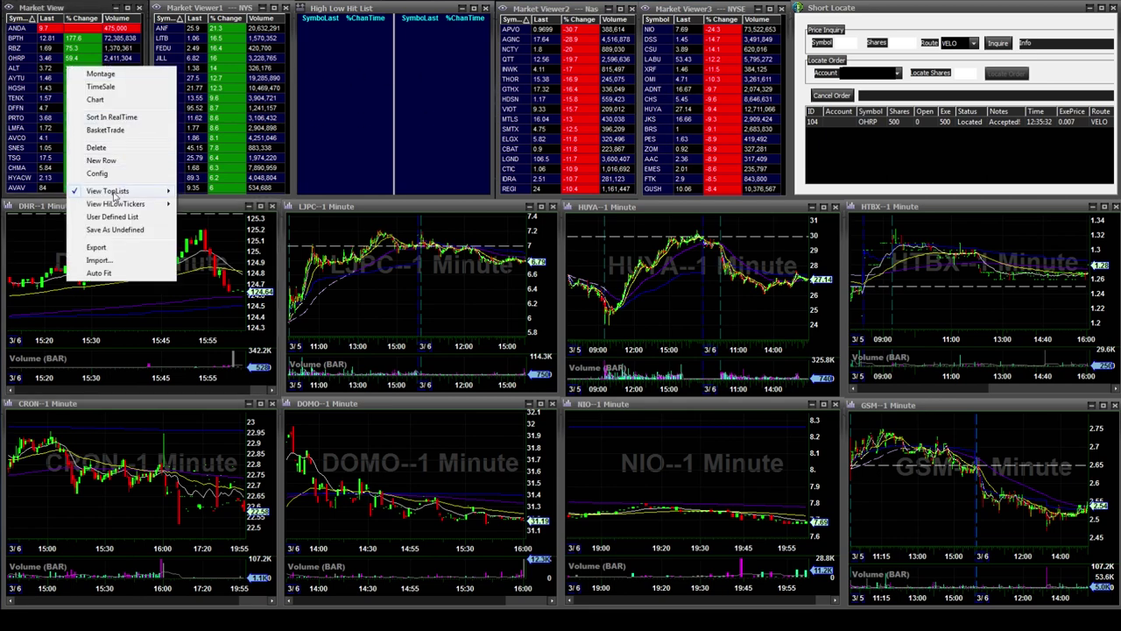
mouse_move(114, 195)
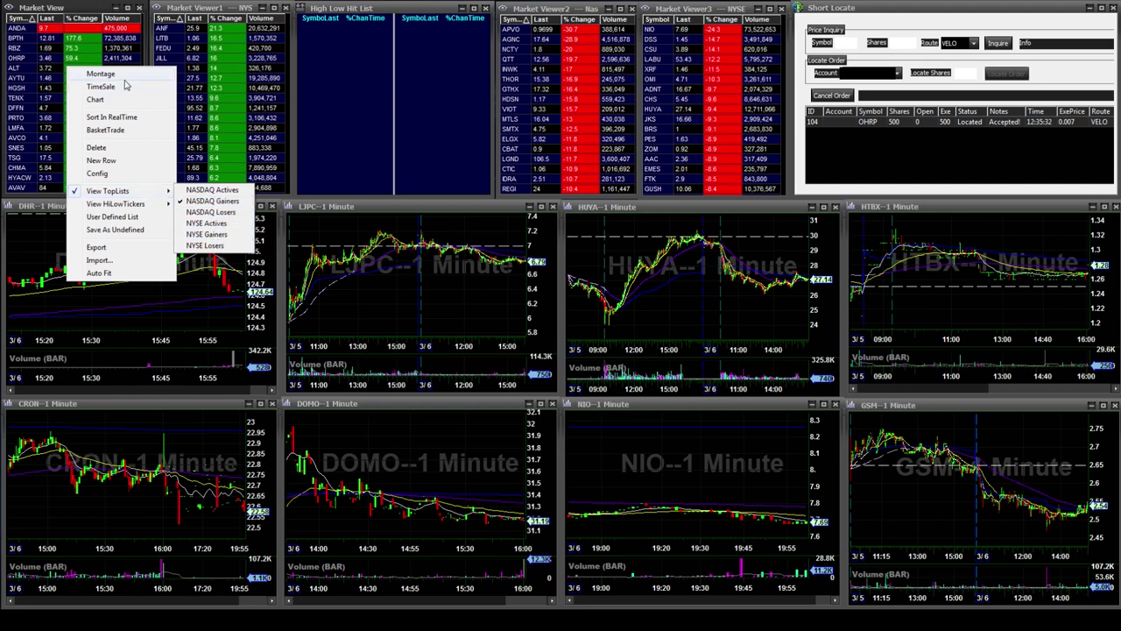
click(156, 61)
mouse_move(13, 8)
mouse_down()
mouse_move(14, 140)
mouse_move(149, 200)
mouse_move(293, 89)
mouse_move(230, 9)
mouse_move(12, 8)
mouse_up()
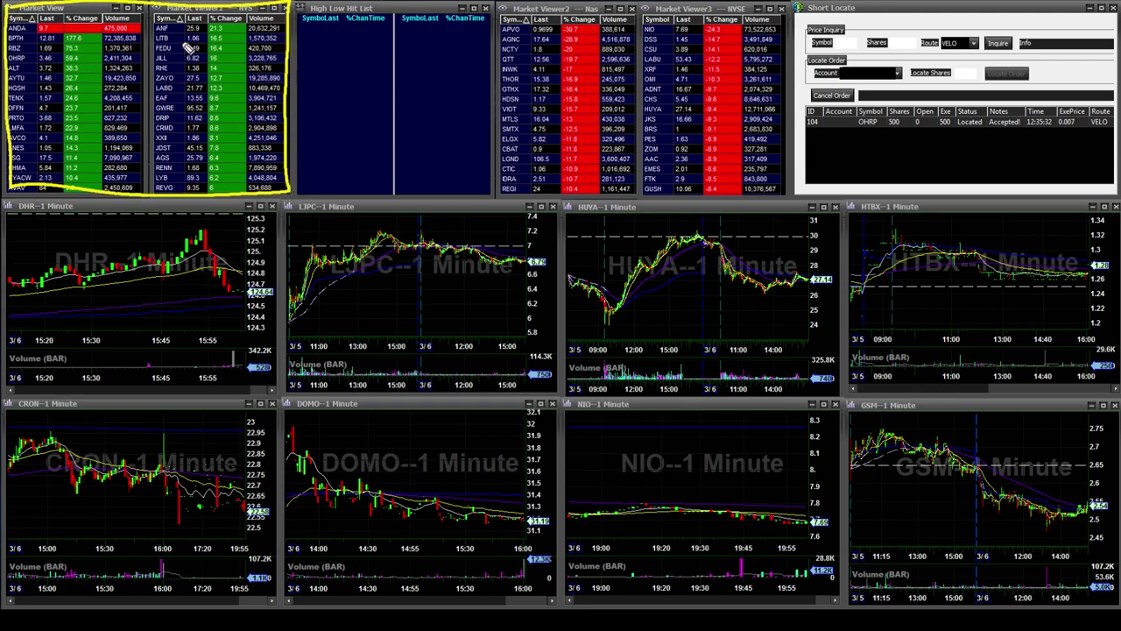
mouse_move(507, 11)
mouse_down()
mouse_move(510, 193)
mouse_move(788, 189)
mouse_move(782, 7)
mouse_move(503, 11)
mouse_up()
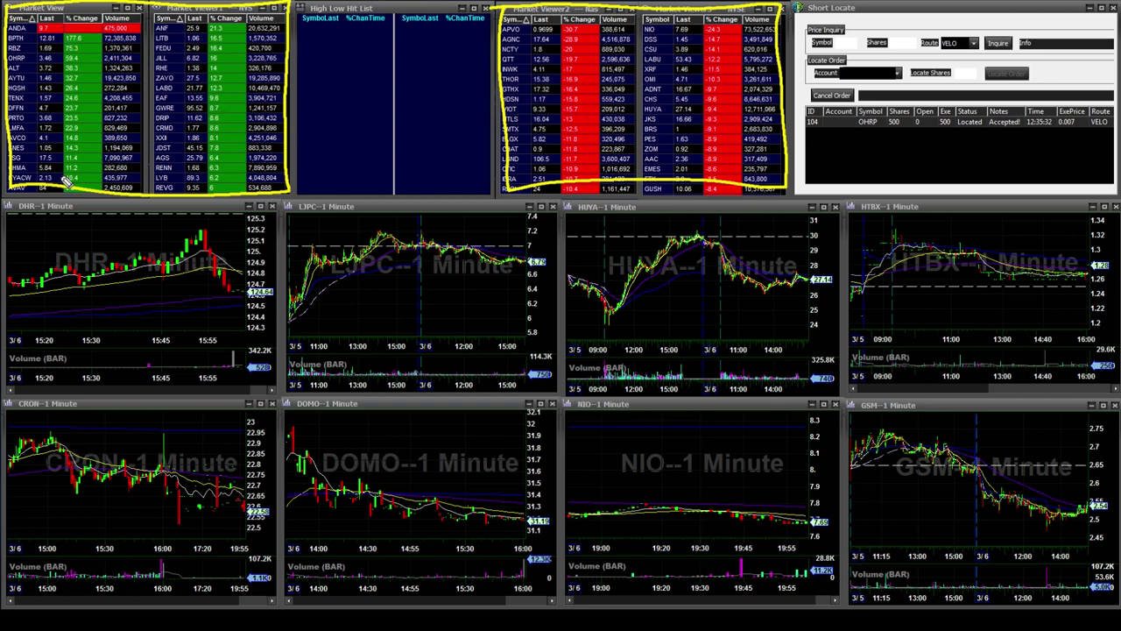
key(ctrl+z)
key(ctrl+z)
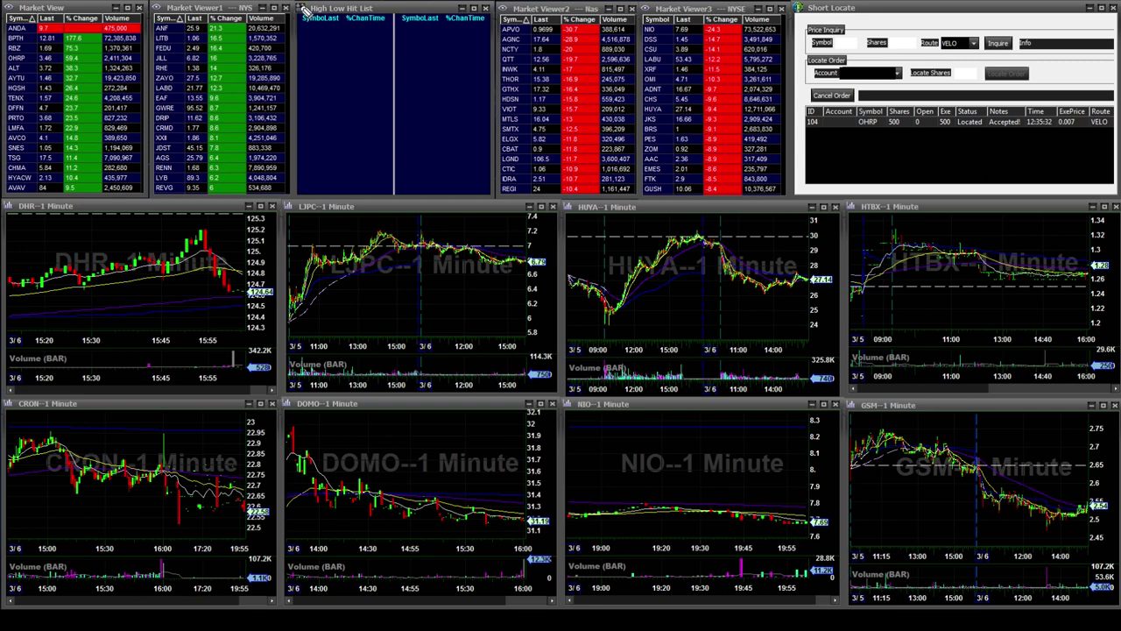
Step: Circle the High Low Hit List in yellow, then clear the circles
mouse_move(302, 8)
mouse_down()
mouse_move(464, 10)
mouse_move(495, 68)
mouse_move(481, 195)
mouse_move(282, 149)
mouse_move(309, 15)
mouse_up()
mouse_move(392, 22)
mouse_down()
mouse_move(288, 37)
mouse_move(394, 25)
mouse_move(489, 63)
mouse_move(399, 97)
mouse_up()
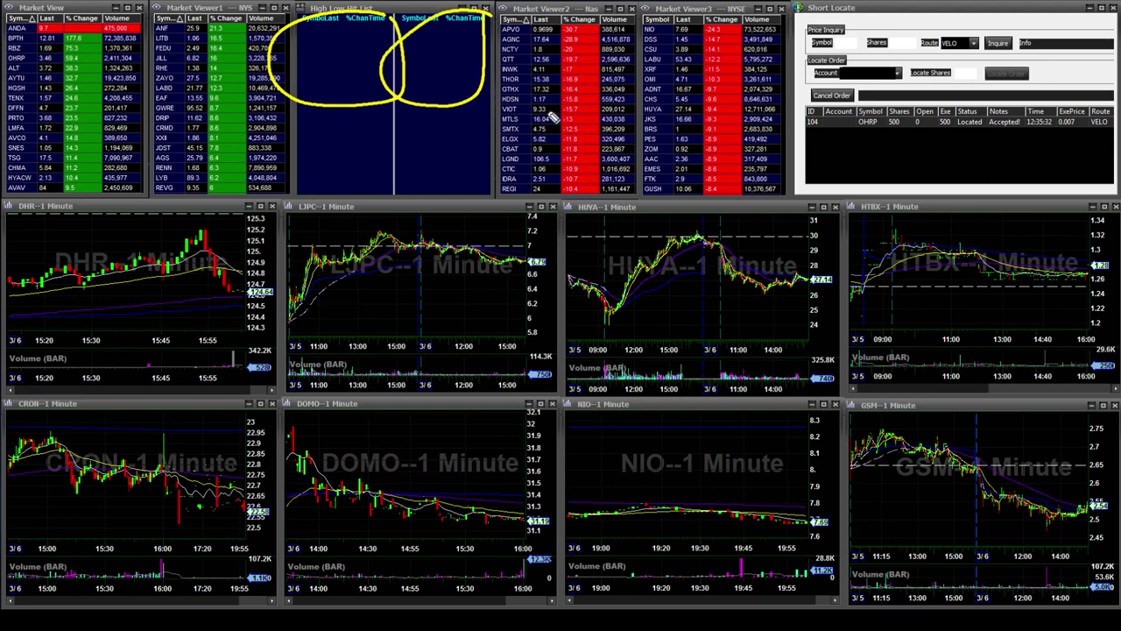
key(ctrl+z)
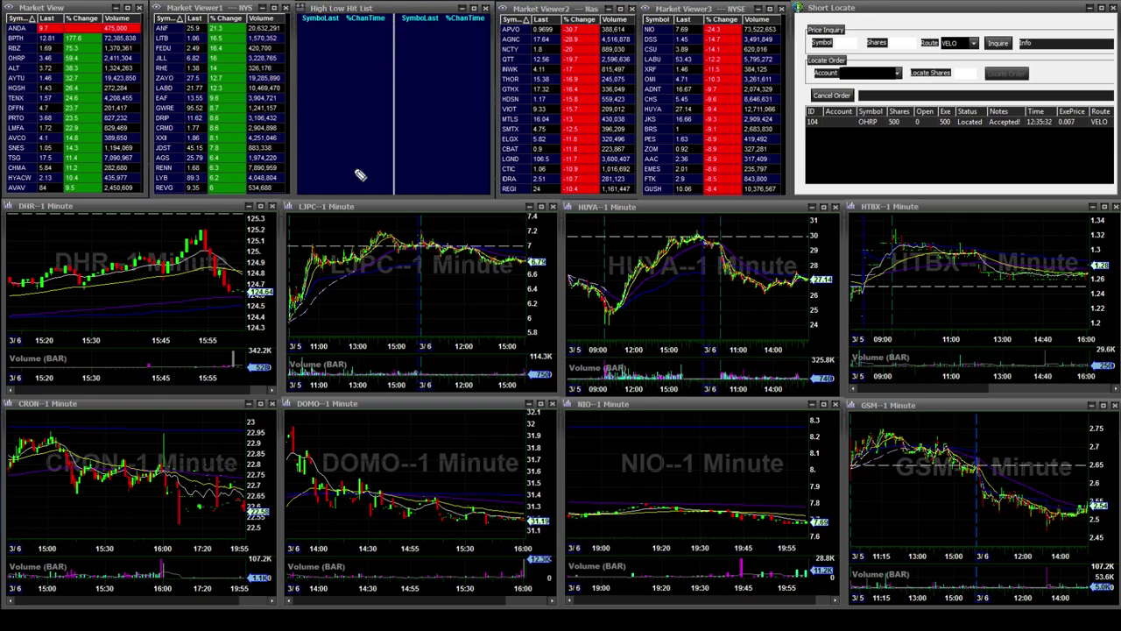
Step: Mark the Short Locate Symbol and Info fields and the OHRP 500-share, 0.007 locate row
mouse_move(798, 7)
mouse_down()
mouse_move(795, 88)
mouse_move(929, 188)
mouse_move(1112, 175)
mouse_move(1102, 24)
mouse_move(799, 28)
mouse_up()
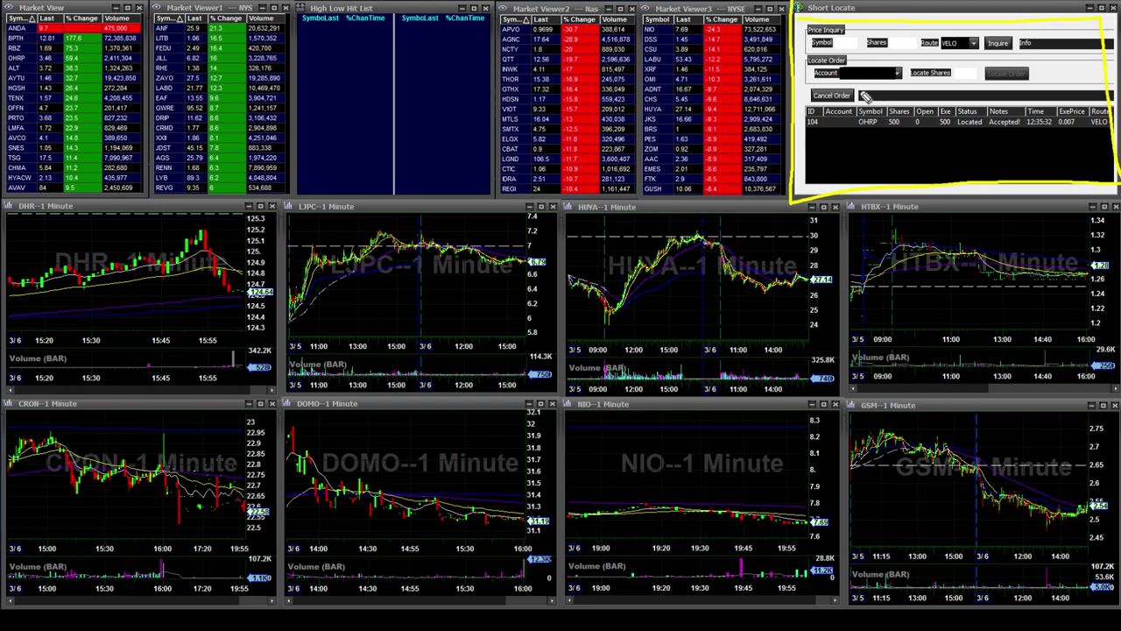
mouse_move(859, 56)
mouse_down()
mouse_move(836, 42)
mouse_move(889, 40)
mouse_move(846, 55)
mouse_move(929, 50)
mouse_move(913, 56)
mouse_up()
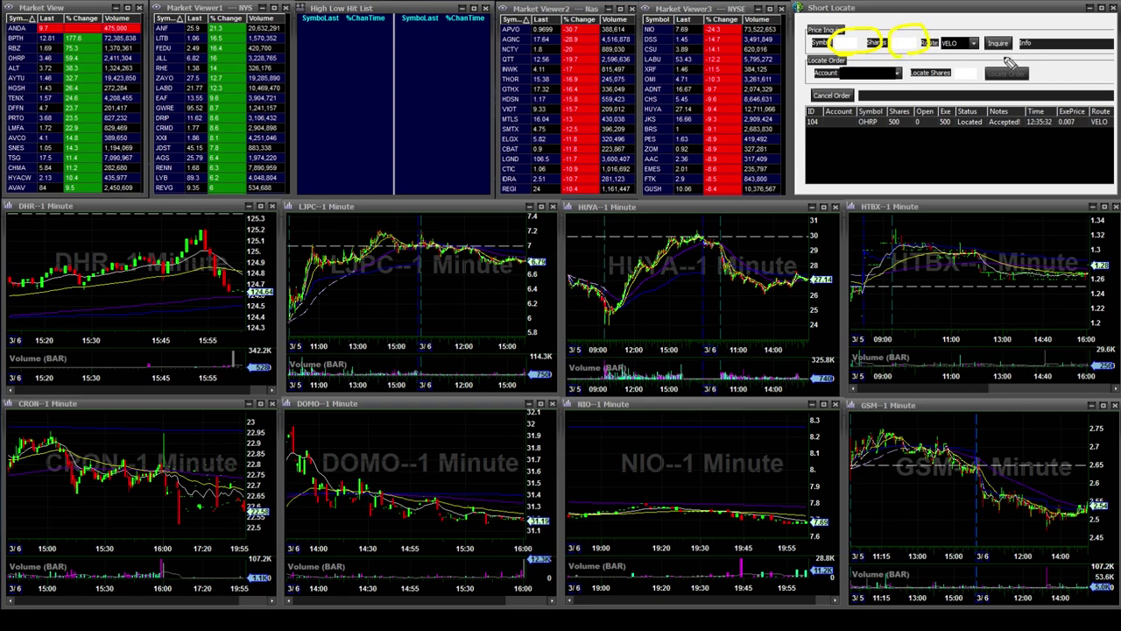
mouse_move(1034, 58)
mouse_down()
mouse_move(1047, 37)
mouse_move(1042, 61)
mouse_up()
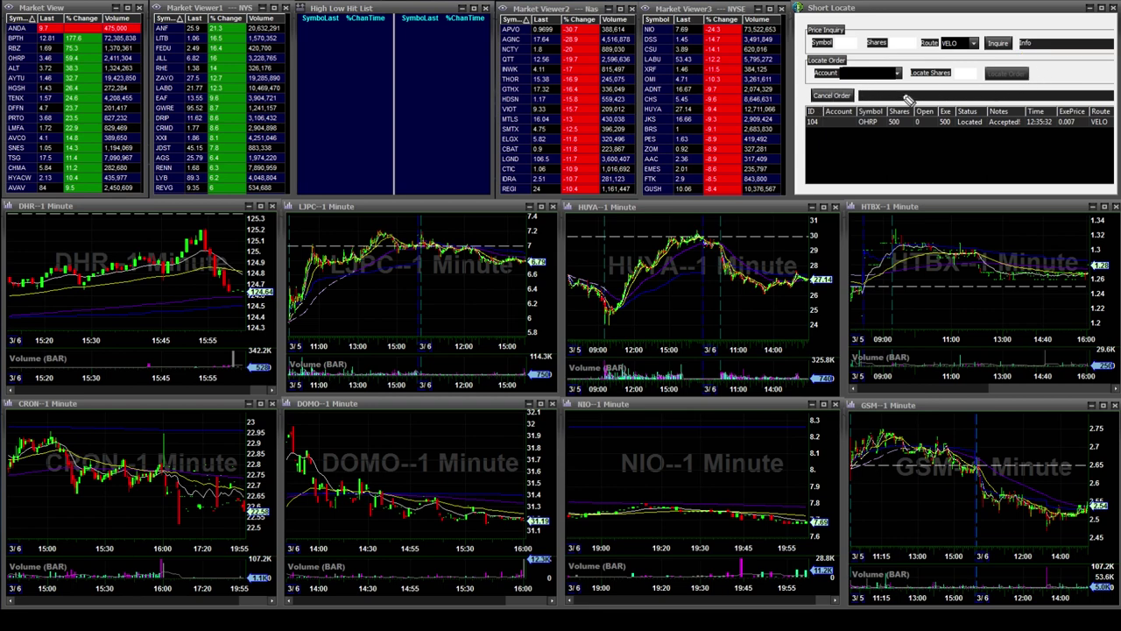
drag(981, 92, 990, 86)
drag(876, 129, 1041, 130)
drag(854, 130, 886, 128)
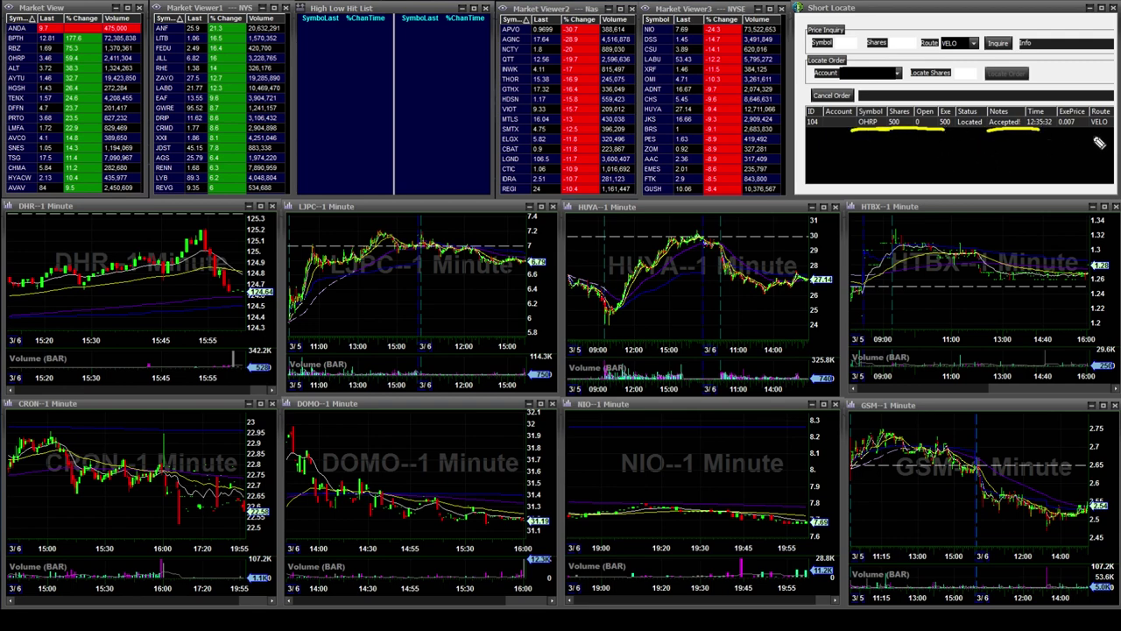
key(ctrl+z)
key(ctrl+z)
key(ctrl+z)
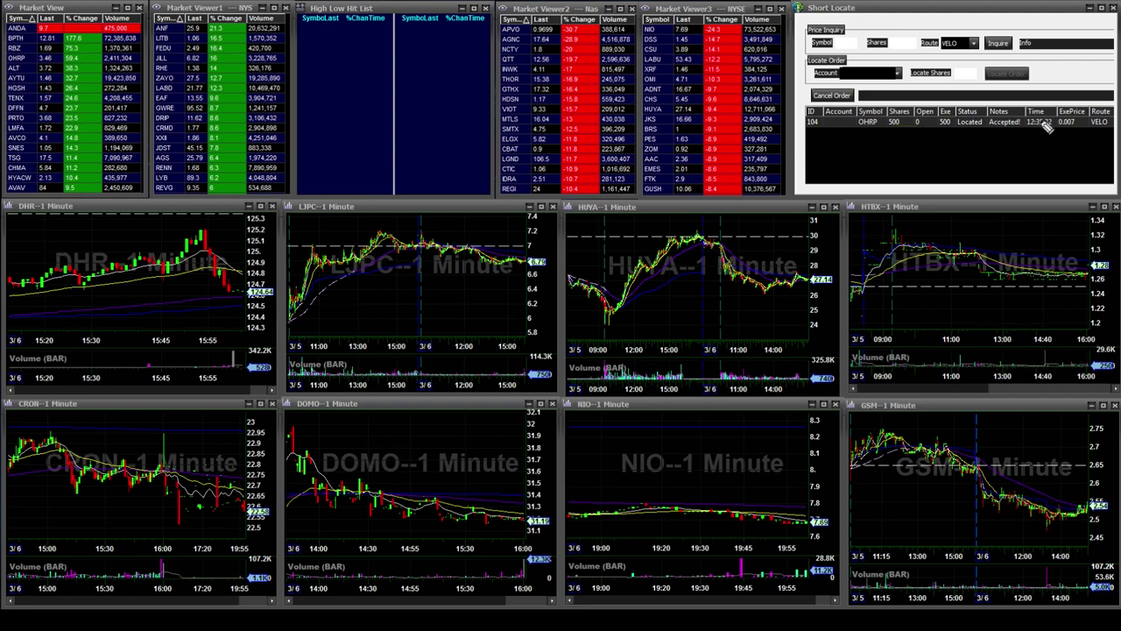
drag(1086, 131, 911, 147)
mouse_move(1086, 133)
mouse_down()
mouse_move(1073, 106)
mouse_move(1061, 139)
mouse_up()
key(ctrl+z)
key(ctrl+z)
Step: Draw a yellow outline around the grid of eight one-minute charts
drag(20, 201, 9, 427)
mouse_move(19, 203)
mouse_down()
mouse_move(1097, 182)
mouse_move(1116, 263)
mouse_move(1112, 601)
mouse_move(607, 607)
mouse_up()
mouse_move(487, 605)
mouse_down()
mouse_move(99, 583)
mouse_move(27, 445)
mouse_move(33, 404)
mouse_up()
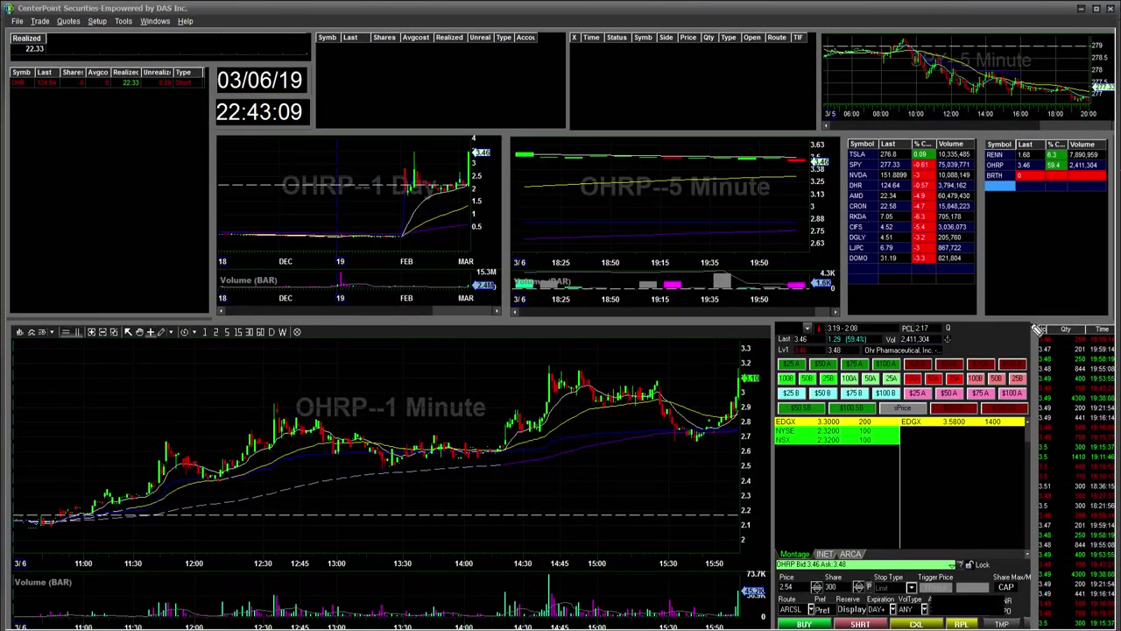
Step: Mark the OHRP Level 2 Montage header with a yellow pen stroke
mouse_move(711, 337)
mouse_down()
mouse_move(898, 338)
mouse_move(1009, 538)
mouse_move(999, 627)
mouse_move(746, 377)
mouse_move(727, 326)
mouse_up()
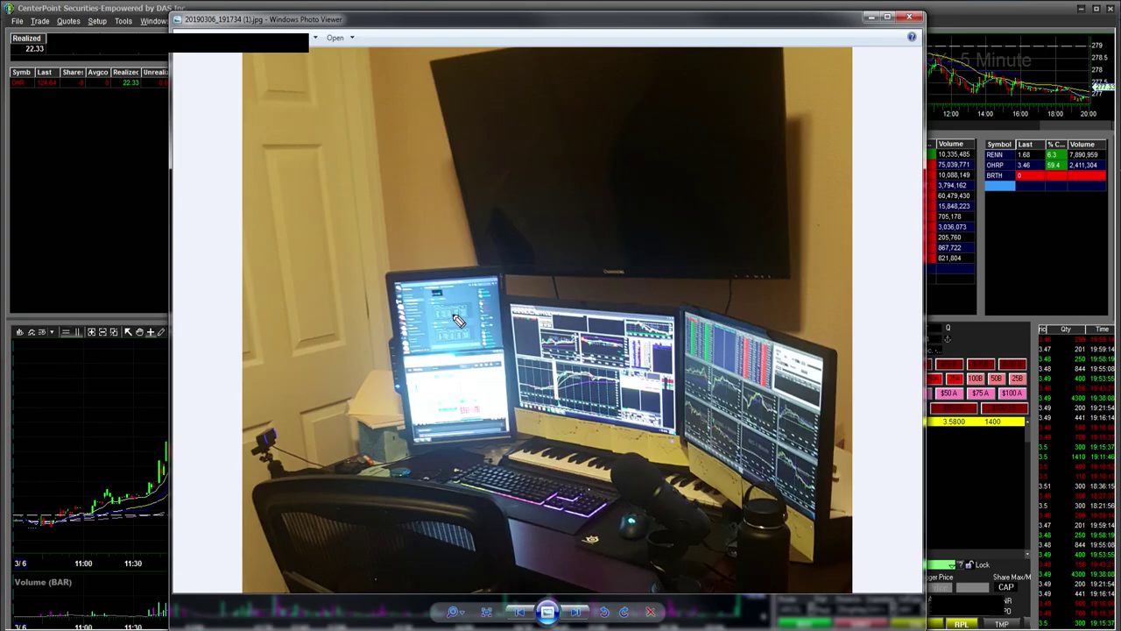
Step: Outline the laptop screen and wall-mounted TV in the desk photo, clearing each mark
mouse_move(394, 355)
mouse_down()
mouse_move(510, 317)
mouse_move(368, 289)
mouse_move(419, 454)
mouse_move(506, 356)
mouse_up()
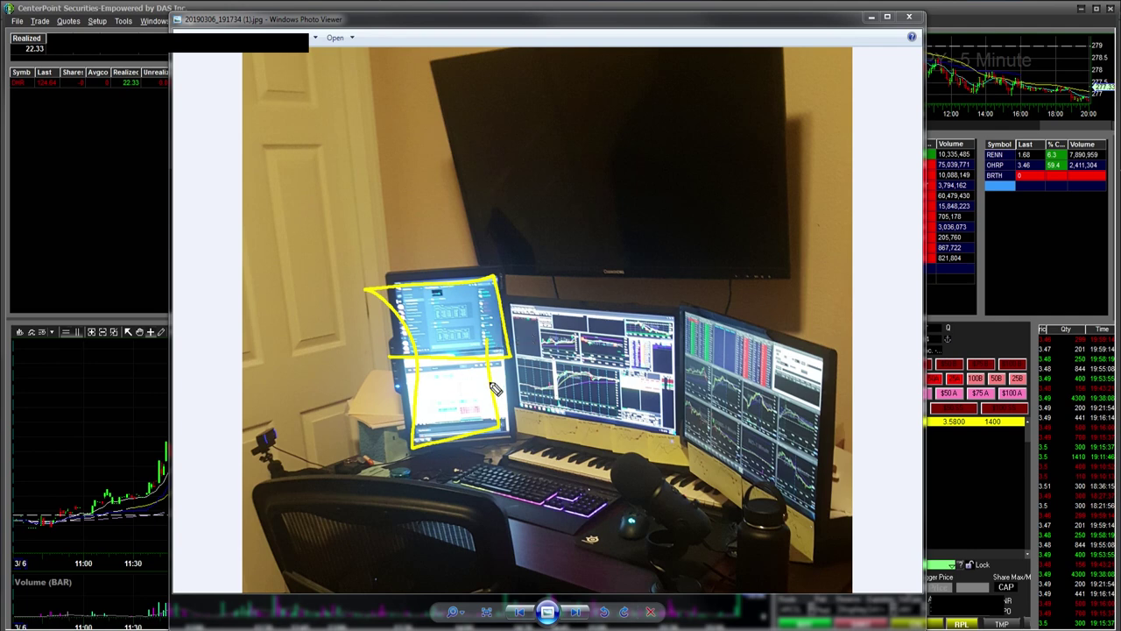
key(Escape)
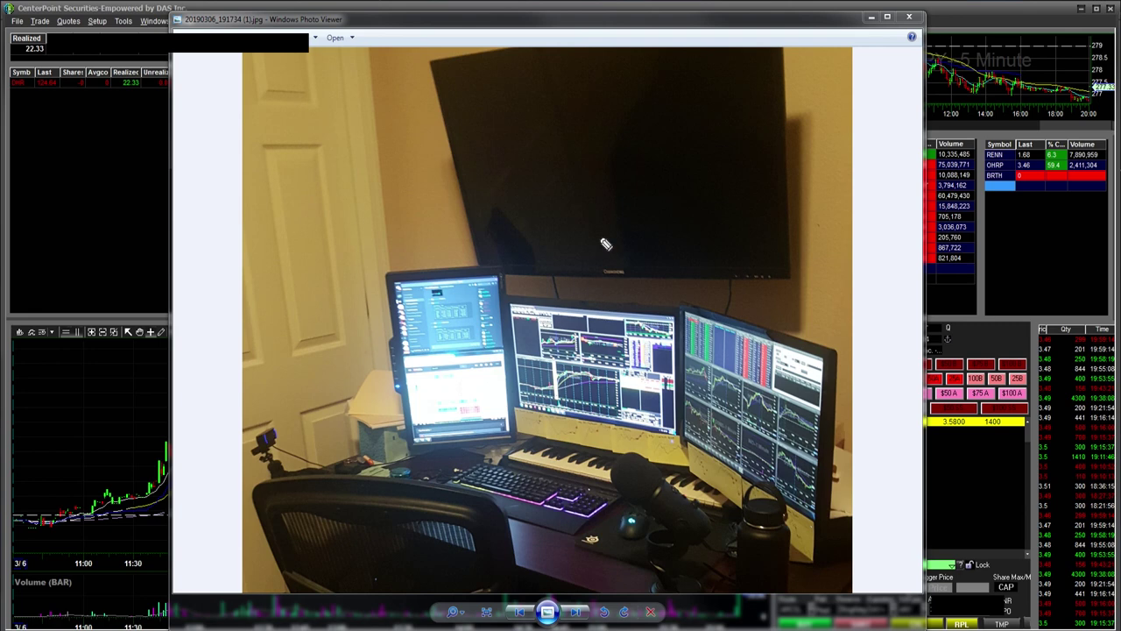
mouse_move(531, 264)
mouse_down()
mouse_move(758, 256)
mouse_move(751, 82)
mouse_move(703, 70)
mouse_move(468, 92)
mouse_move(520, 277)
mouse_up()
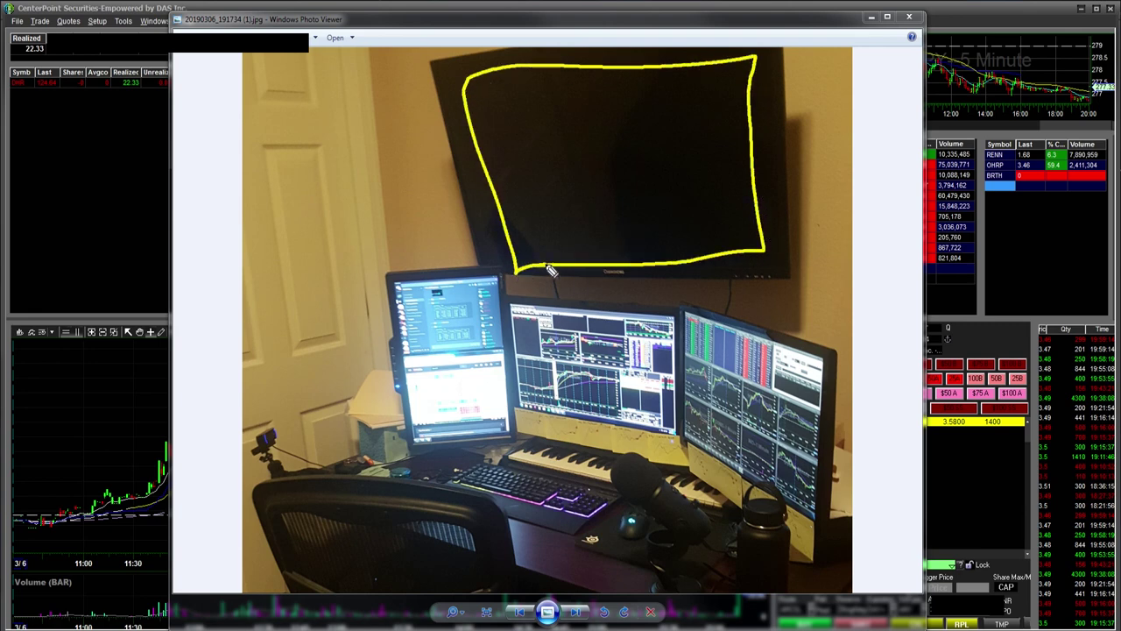
key(ctrl+z)
mouse_move(769, 254)
mouse_down()
mouse_move(768, 206)
mouse_move(467, 113)
mouse_move(583, 272)
mouse_move(780, 273)
mouse_up()
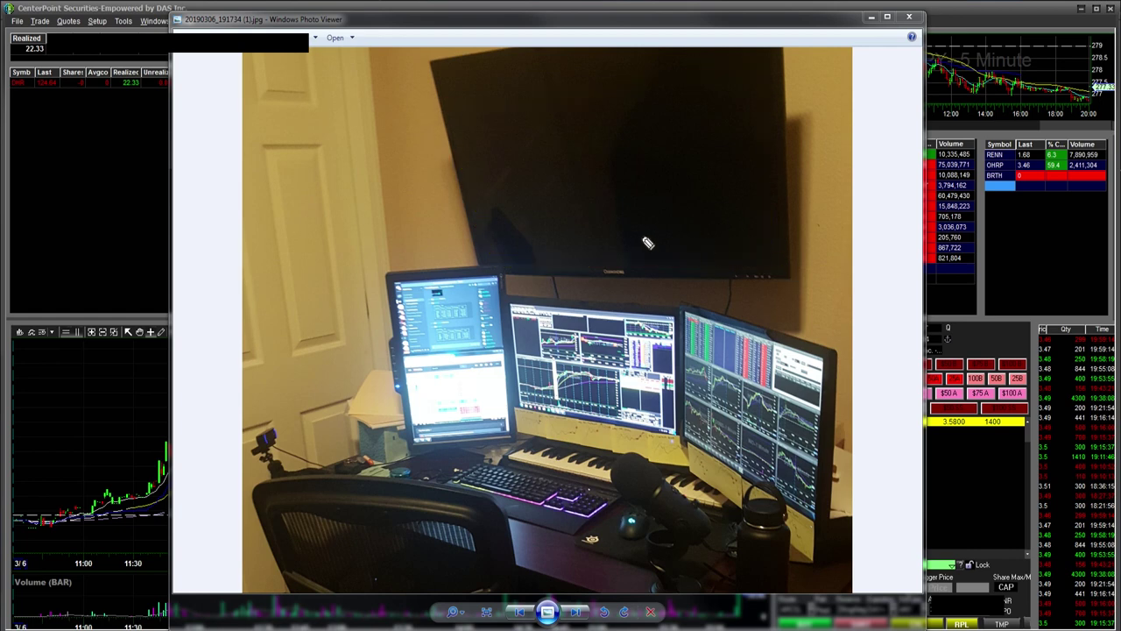